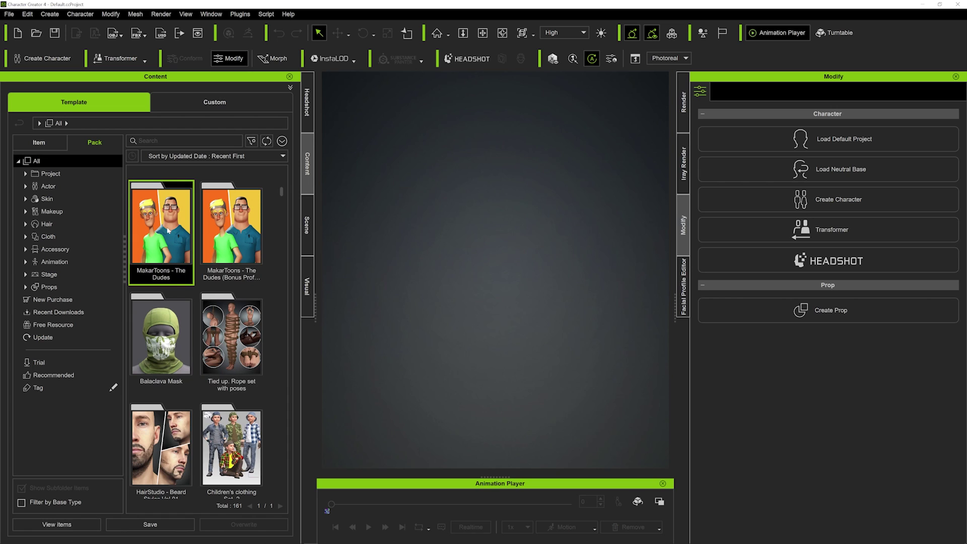
# Open the MakarToons - The Dudes pack and load the Toon Fred avatar into the scene.
pyautogui.doubleClick(168, 231)
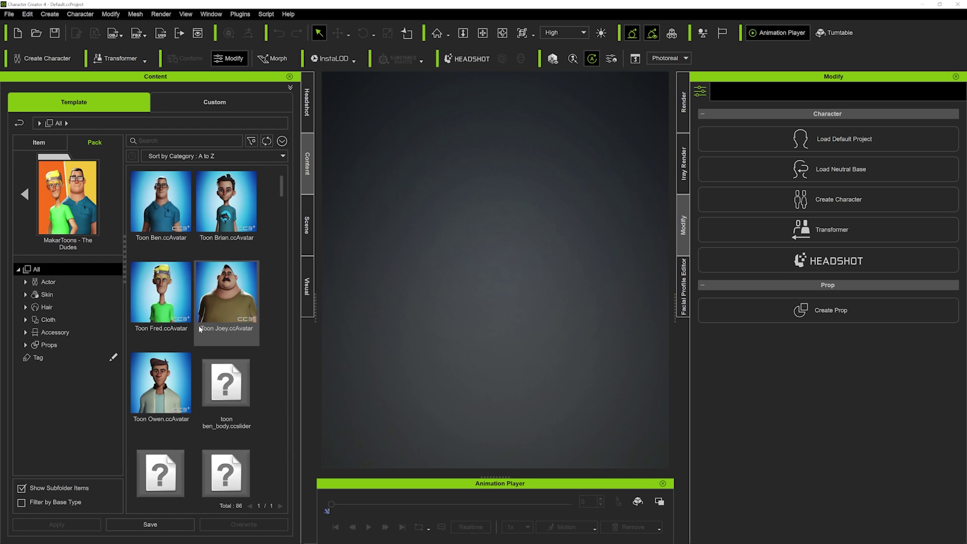
pyautogui.scroll(-1, 208, 379)
pyautogui.scroll(-10, 208, 379)
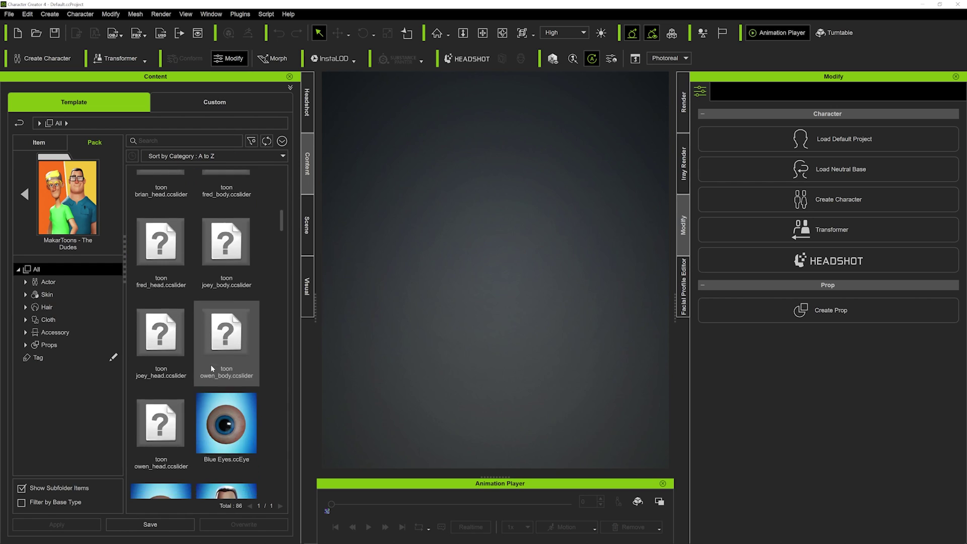
pyautogui.moveTo(285, 225); pyautogui.dragTo(288, 179)
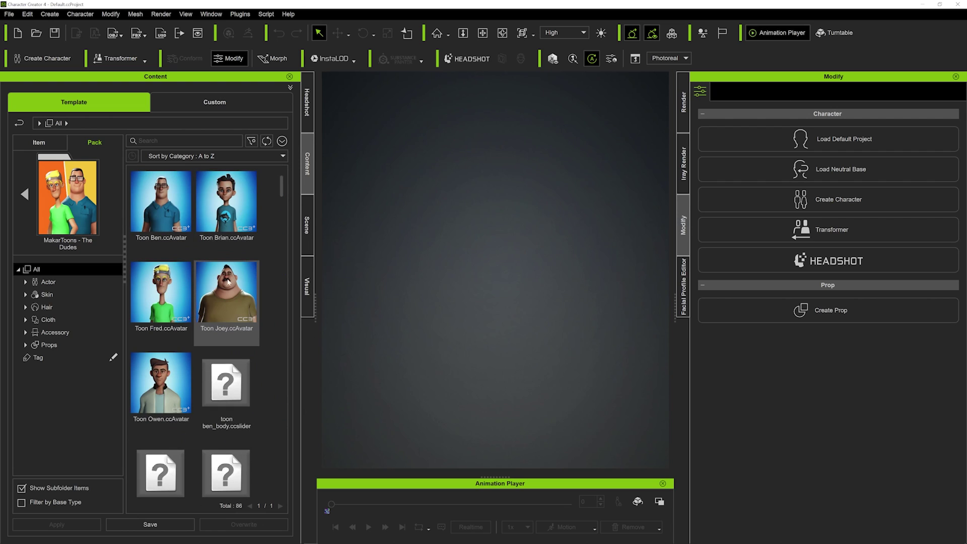
pyautogui.click(159, 289)
pyautogui.doubleClick(159, 289)
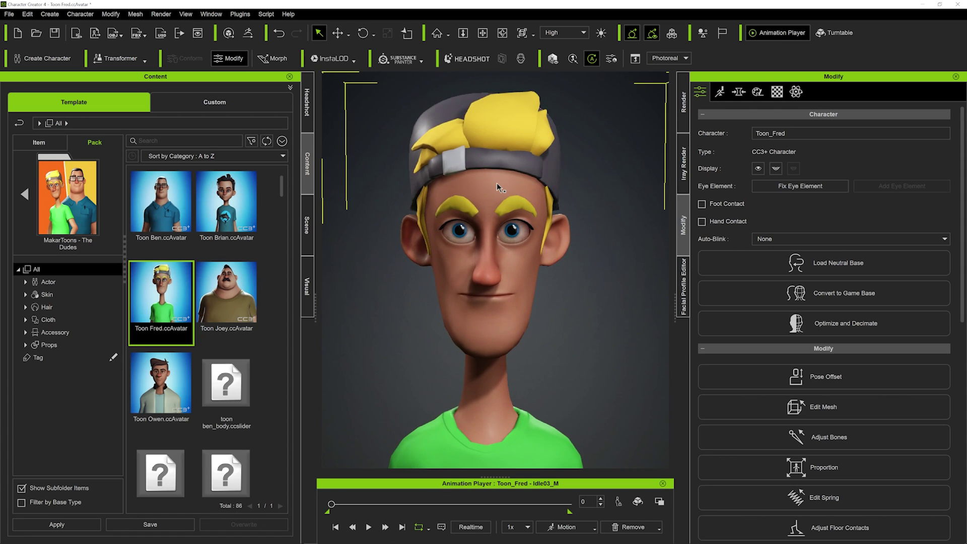
# Delete the character's hair with its cap, and the yellow eyebrows.
pyautogui.click(520, 127)
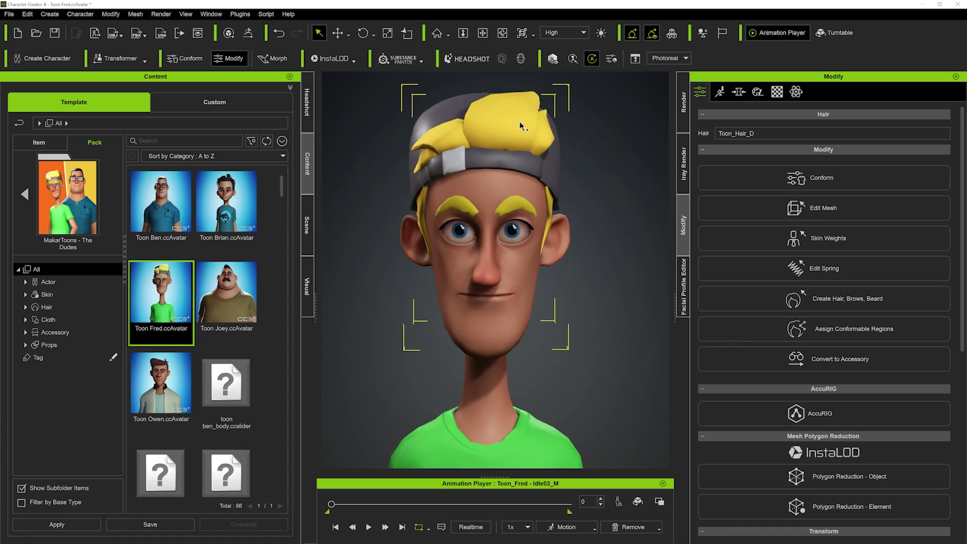
pyautogui.press('Delete')
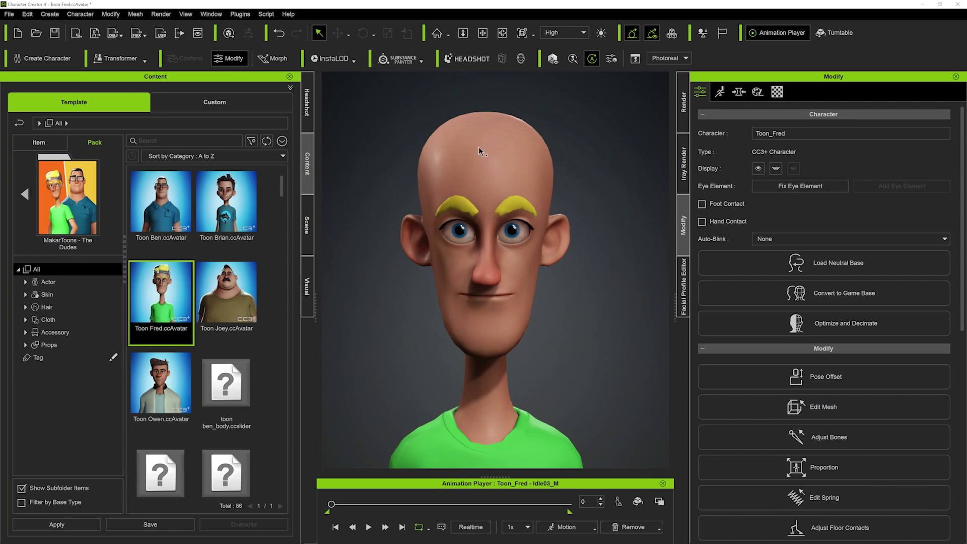
pyautogui.click(505, 204)
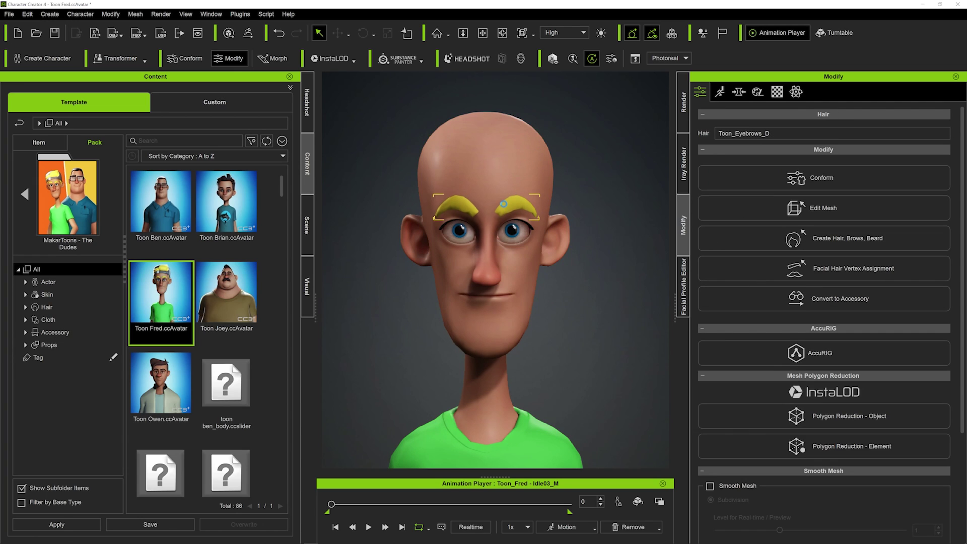
pyautogui.press('Delete')
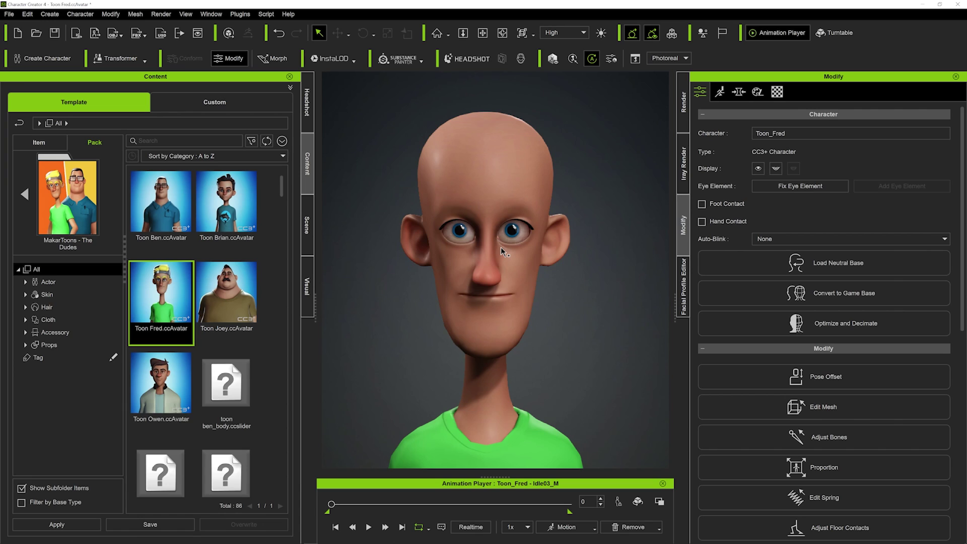
# Open the RM3D Eyes 04 (Toon 36 variants) pack from the Actor Eye category.
pyautogui.click(26, 192)
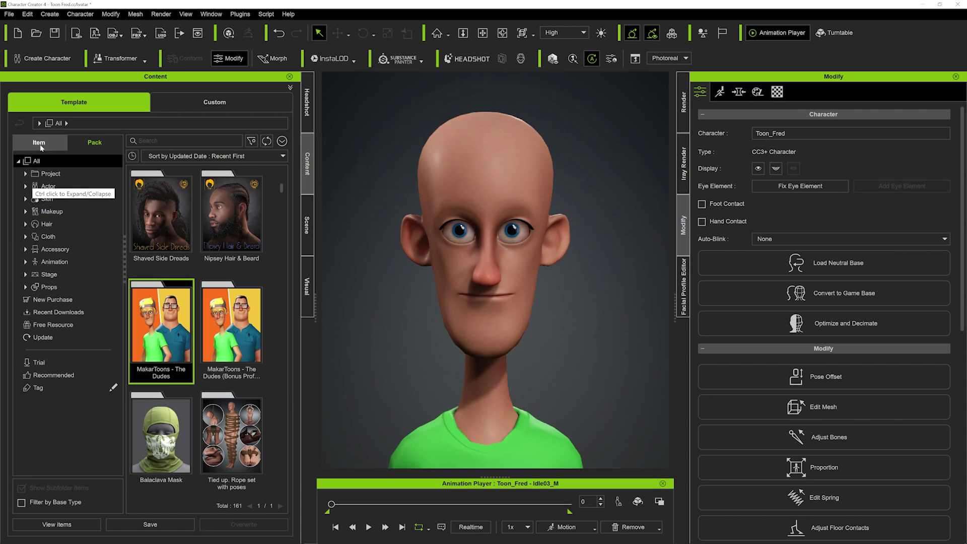
pyautogui.click(46, 186)
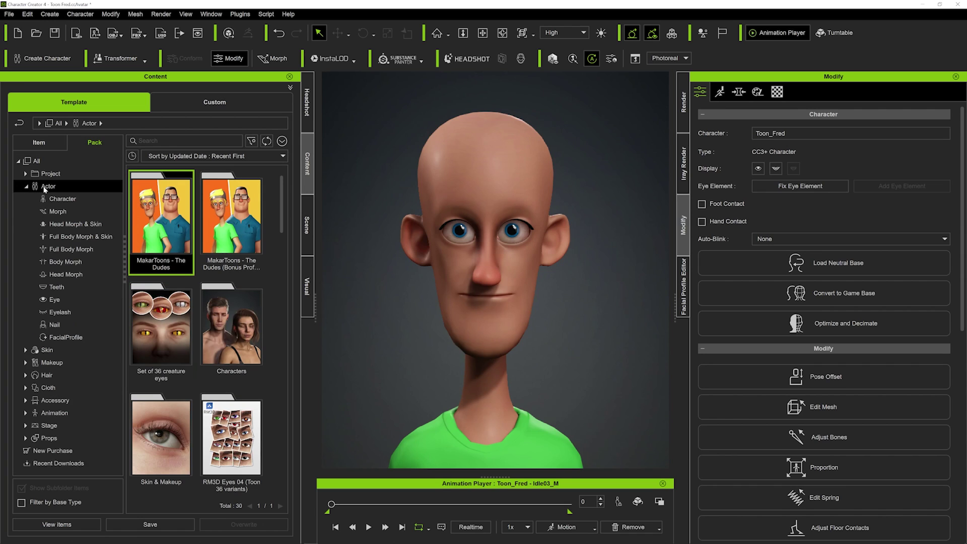
pyautogui.click(63, 303)
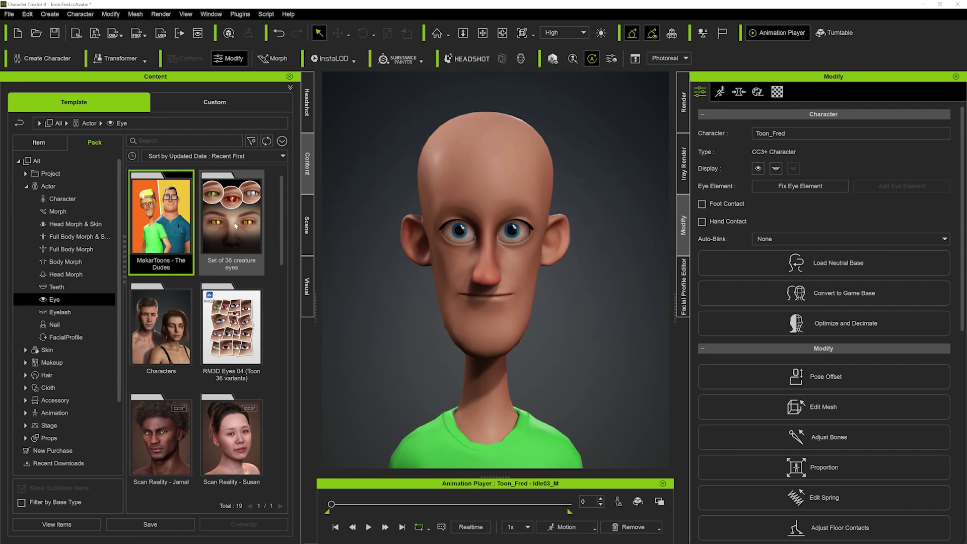
pyautogui.scroll(-1, 235, 226)
pyautogui.doubleClick(231, 285)
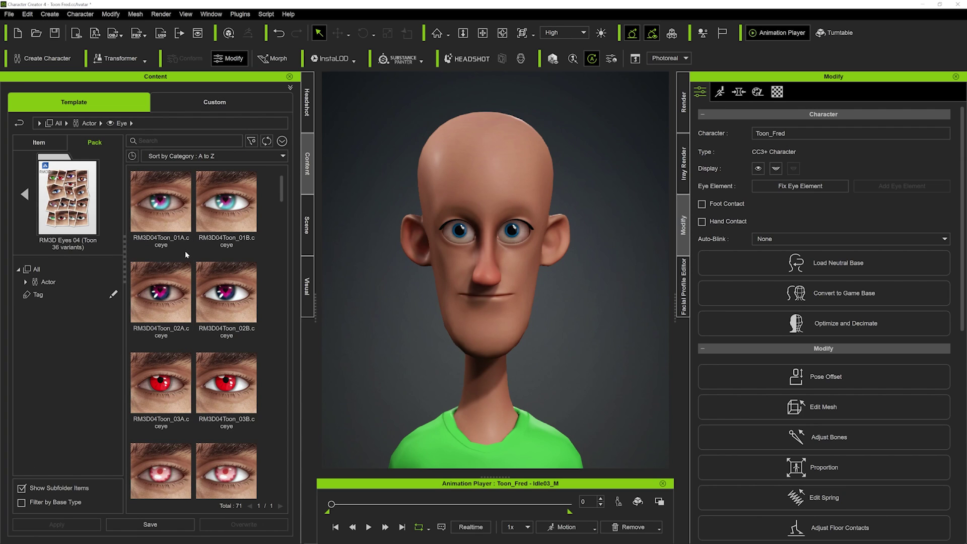
# Try the RM3D04Toon_06B eye on the character, replacing only the material.
pyautogui.scroll(-4, 197, 262)
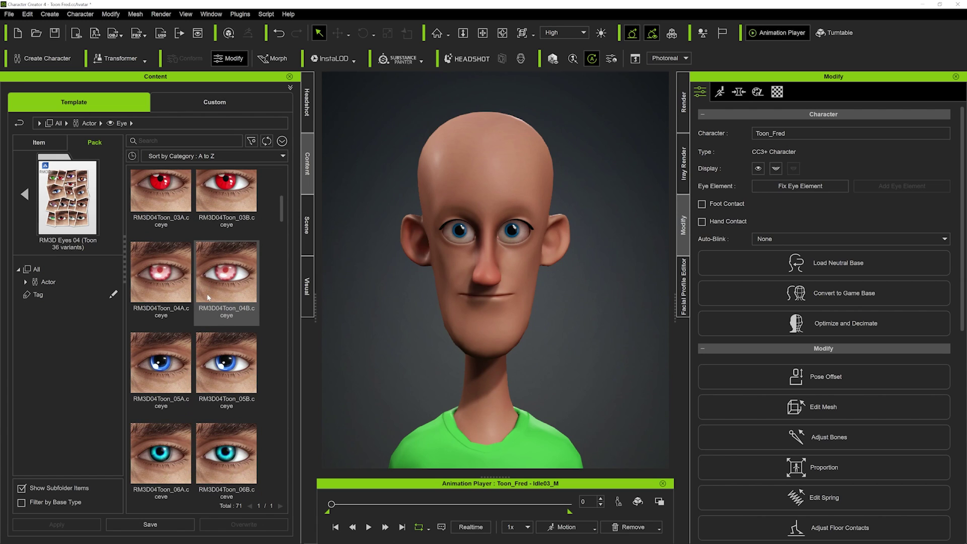
pyautogui.scroll(-3, 222, 323)
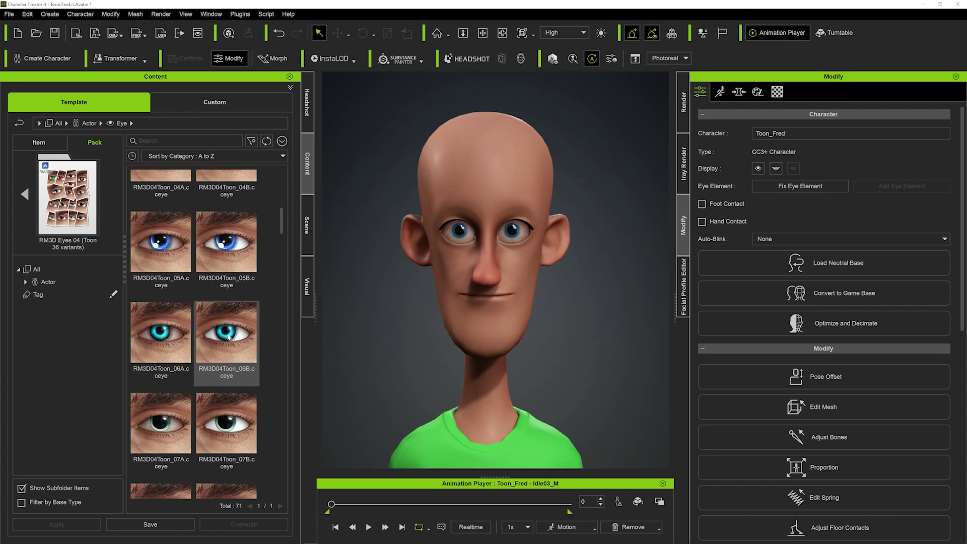
pyautogui.doubleClick(228, 337)
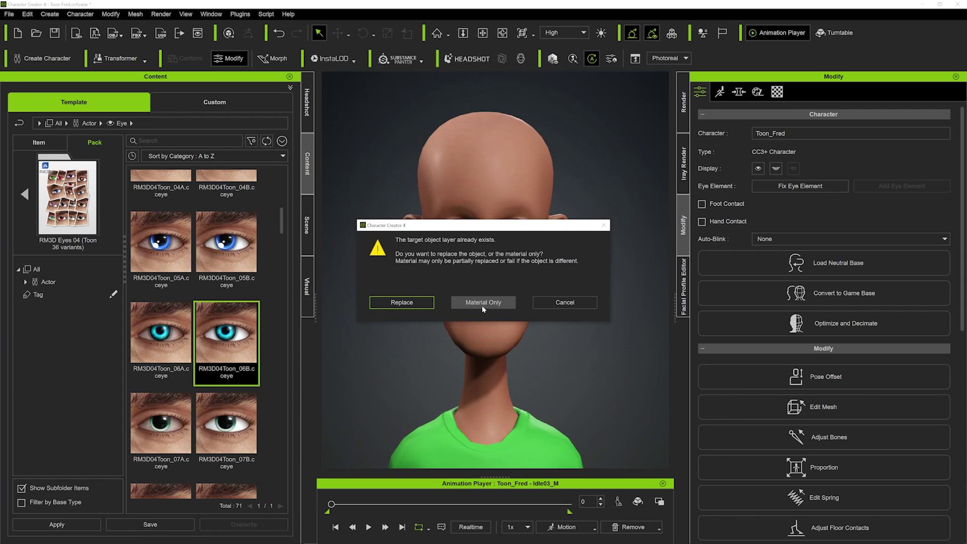
pyautogui.click(482, 302)
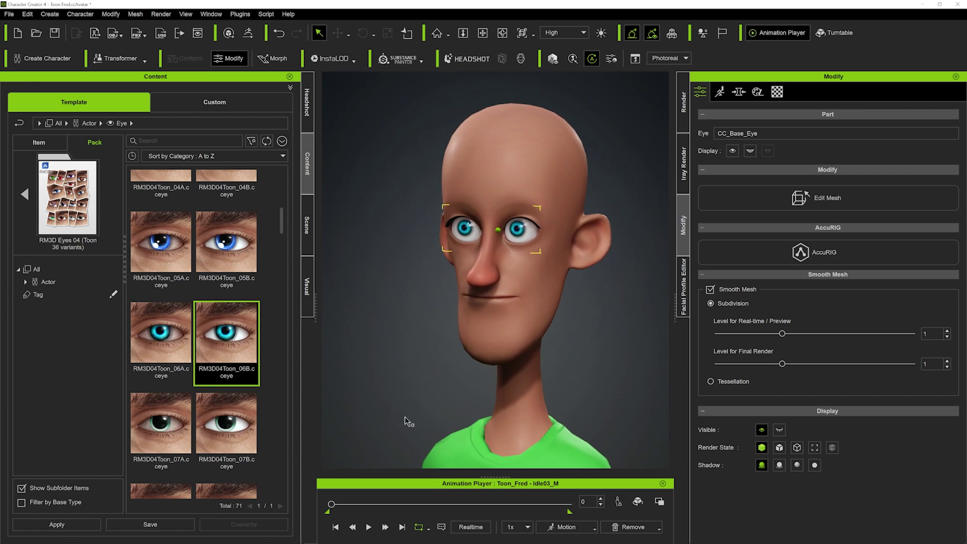
# Try the RM3D04Toon_07B eye on the character, replacing only the material.
pyautogui.scroll(-1, 205, 373)
pyautogui.scroll(-3, 205, 373)
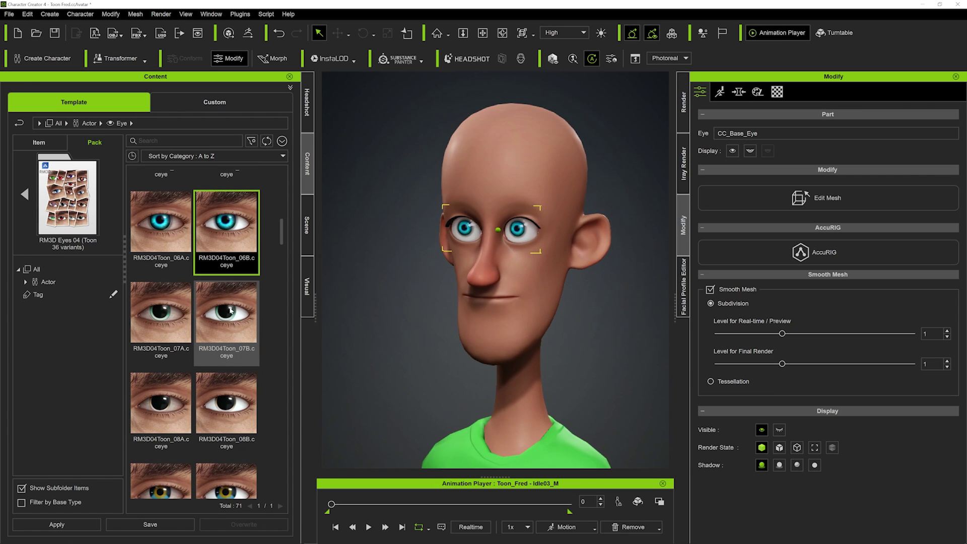
pyautogui.doubleClick(231, 310)
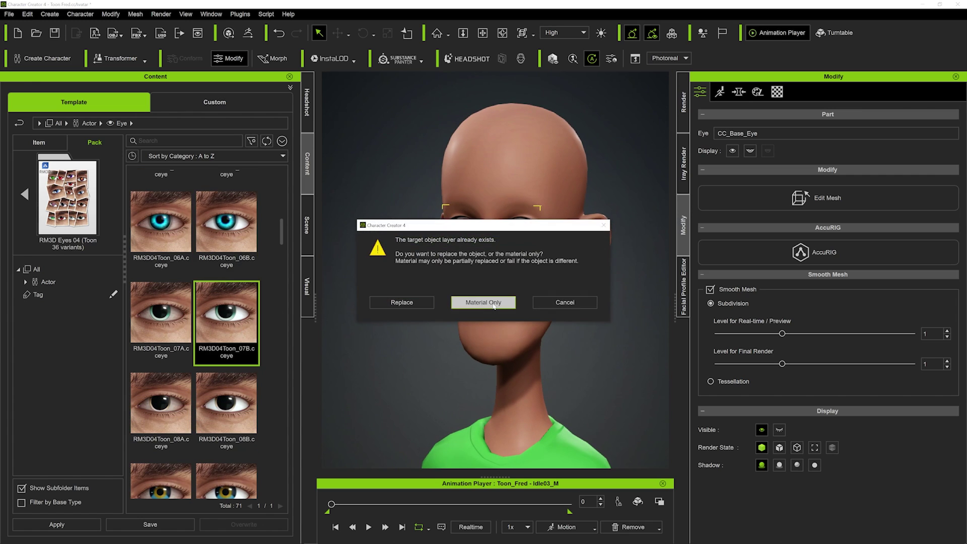
pyautogui.click(494, 304)
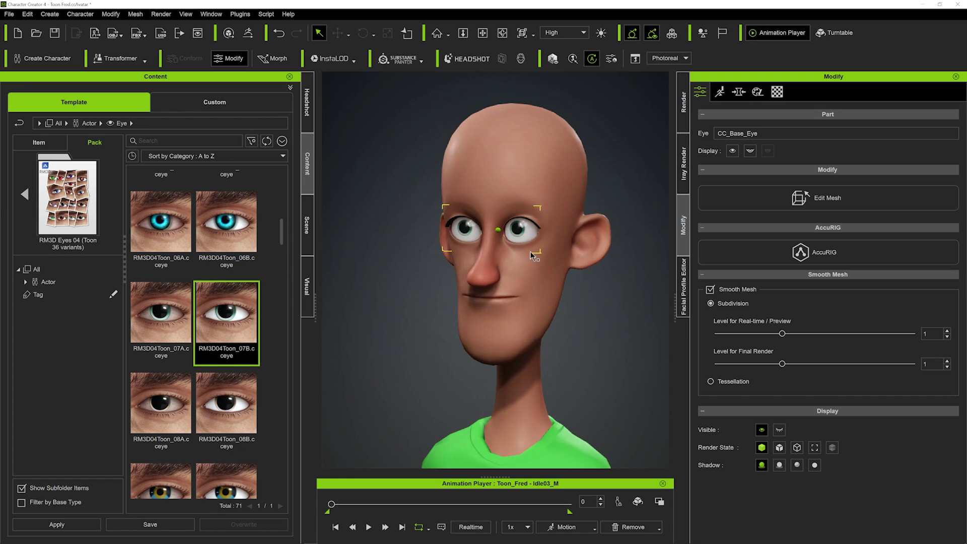
# Apply the dark blue RM3D04Toon_18B eye to the character, replacing only the material.
pyautogui.press('f')
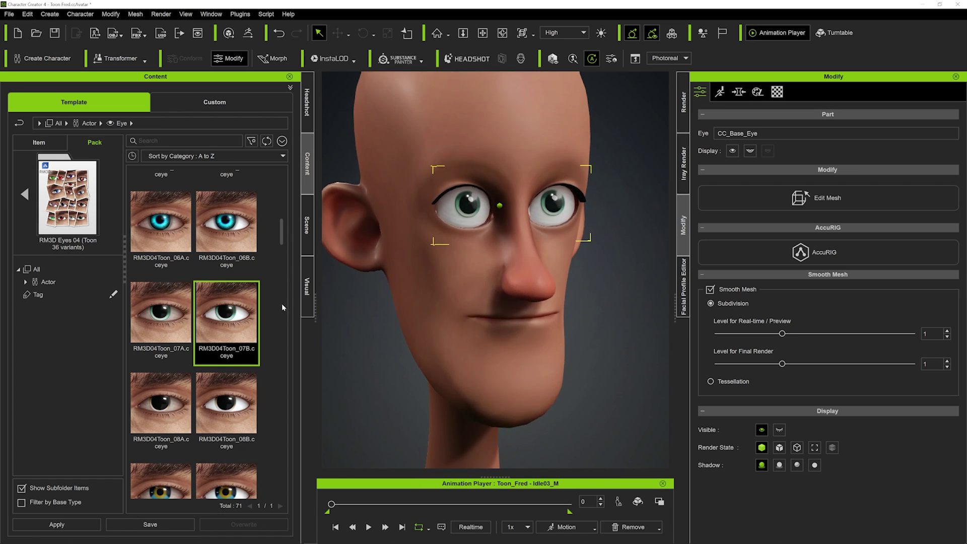
pyautogui.scroll(-10, 271, 311)
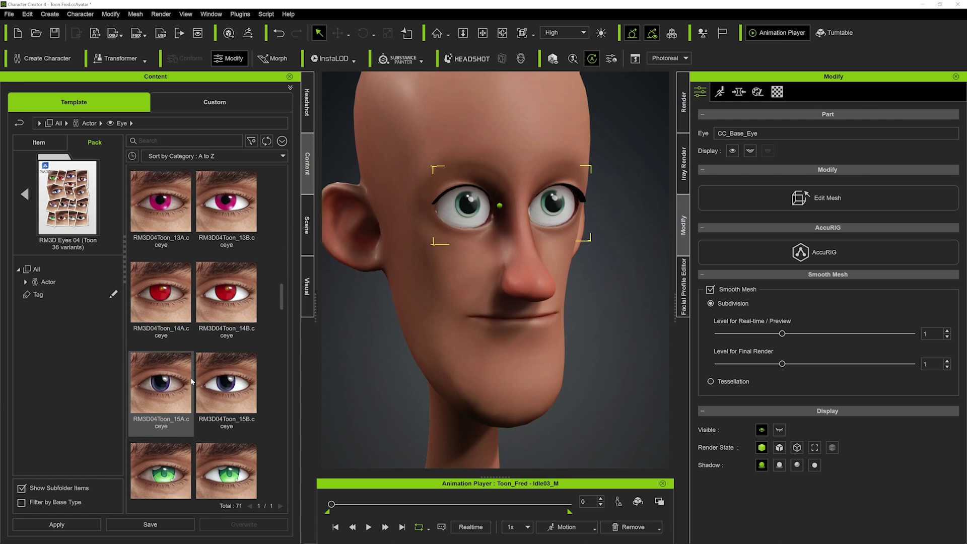
pyautogui.scroll(-5, 192, 381)
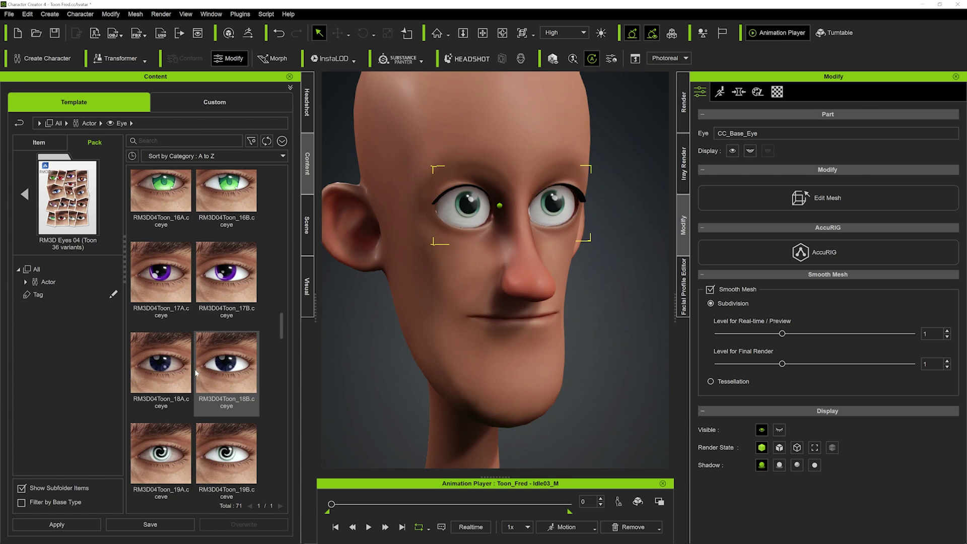
pyautogui.scroll(-1, 196, 373)
pyautogui.doubleClick(220, 333)
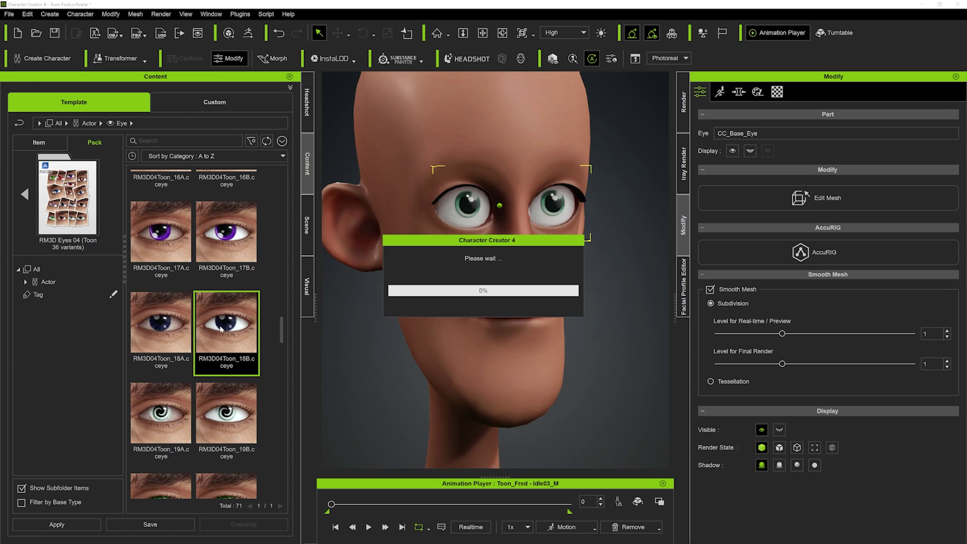
pyautogui.click(491, 303)
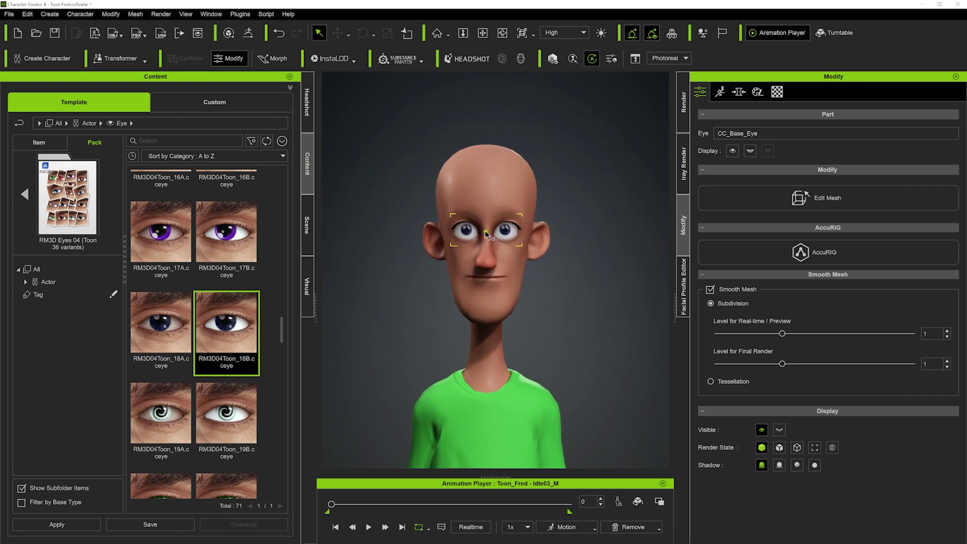
# Select the whole character and activate Headshot's Sculpt Morph with the finer facial control areas.
pyautogui.moveTo(545, 165); pyautogui.dragTo(493, 159, button='right')
pyautogui.click(494, 159)
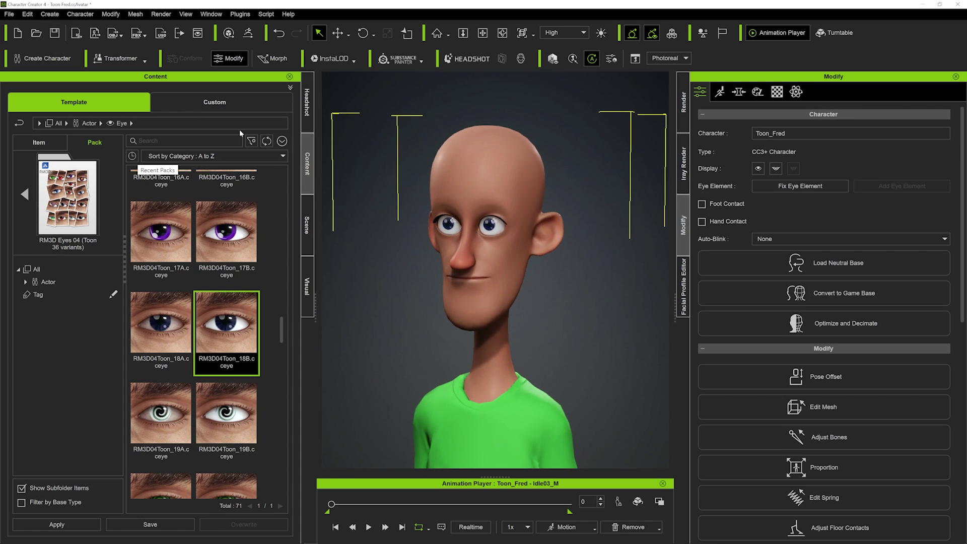
pyautogui.click(308, 111)
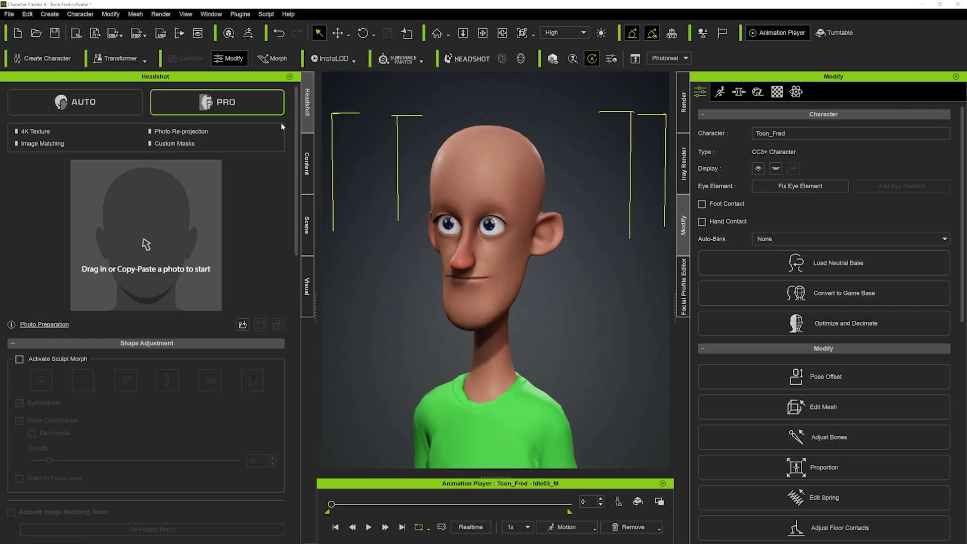
pyautogui.click(20, 359)
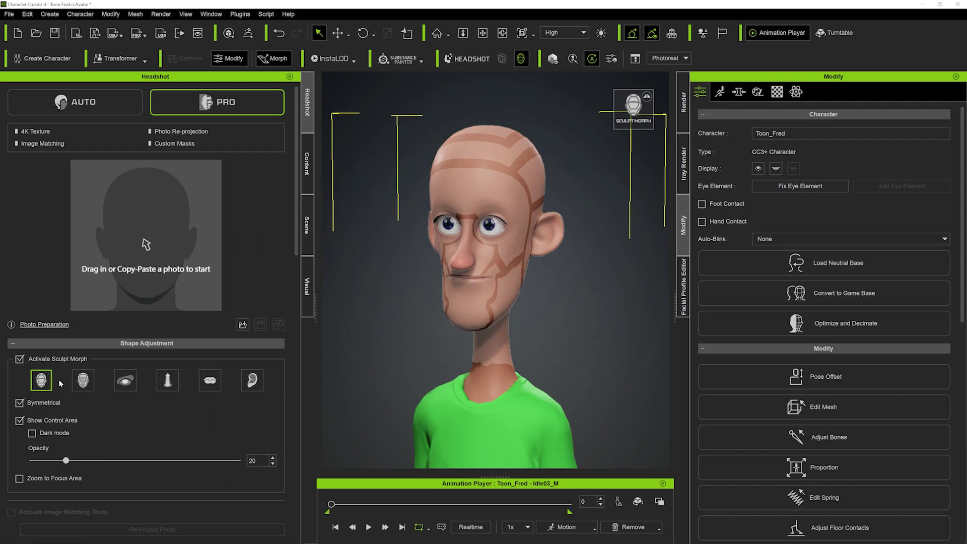
pyautogui.click(83, 381)
# Sculpt the head to about -98 Skull Height, 24 Head Depth and -11 Head Width.
pyautogui.moveTo(526, 199)
pyautogui.mouseDown(button='right')
pyautogui.moveTo(527, 180)
pyautogui.moveTo(548, 167)
pyautogui.moveTo(539, 167)
pyautogui.mouseUp(button='right')
pyautogui.moveTo(523, 173); pyautogui.dragTo(518, 217)
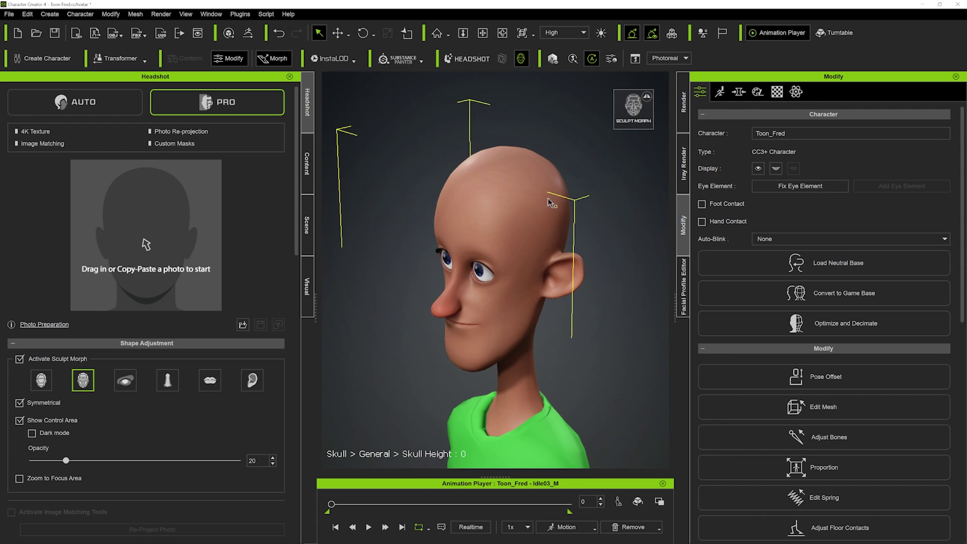
pyautogui.moveTo(549, 138); pyautogui.dragTo(526, 359)
pyautogui.moveTo(531, 393); pyautogui.dragTo(532, 411)
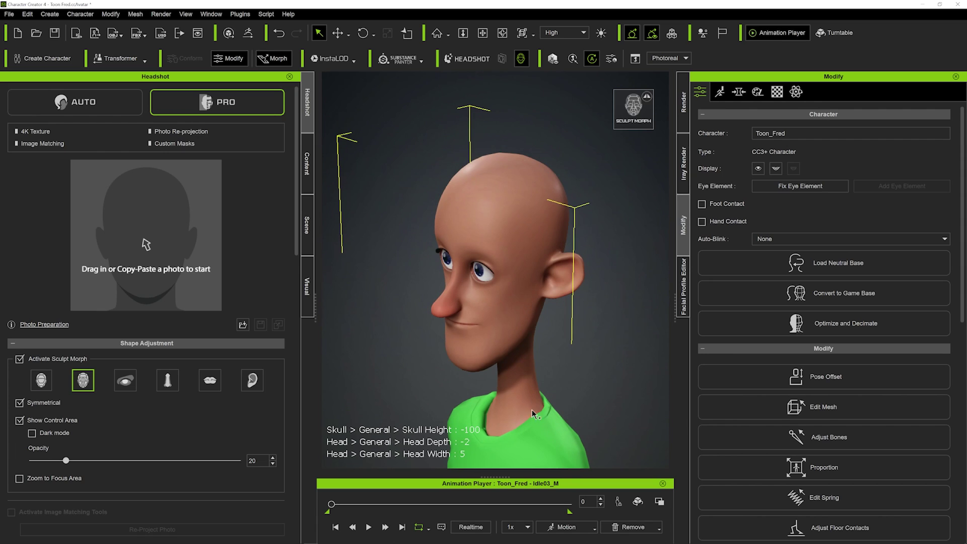
pyautogui.moveTo(607, 434); pyautogui.dragTo(579, 424)
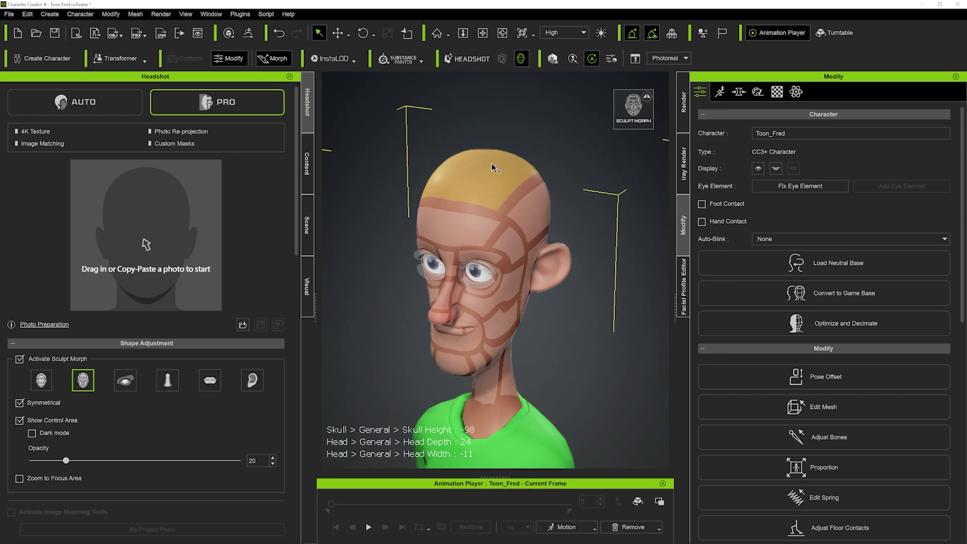
# Flatten the skull with repeated baked passes of Skull Height down to -100, and narrow Skull Width to about -97.
pyautogui.click(739, 92)
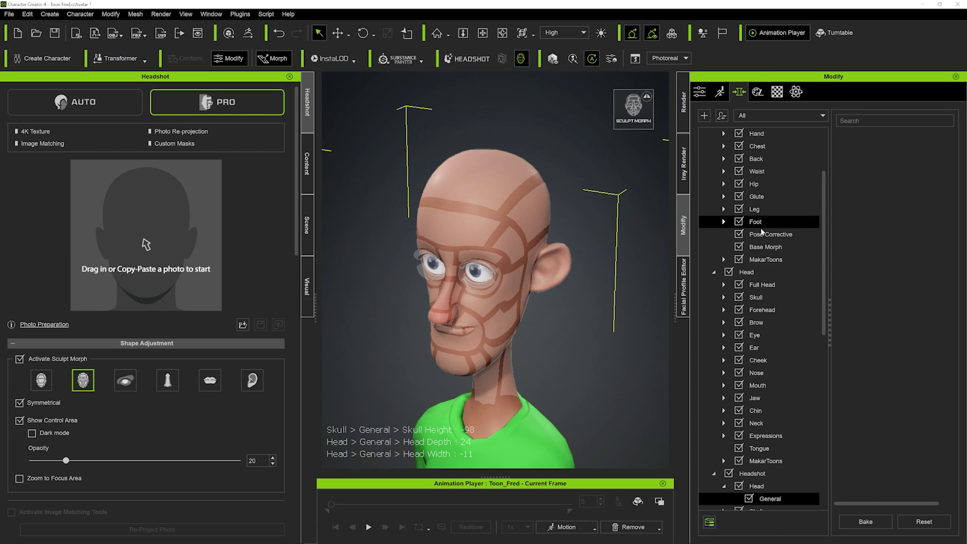
pyautogui.scroll(-2, 745, 446)
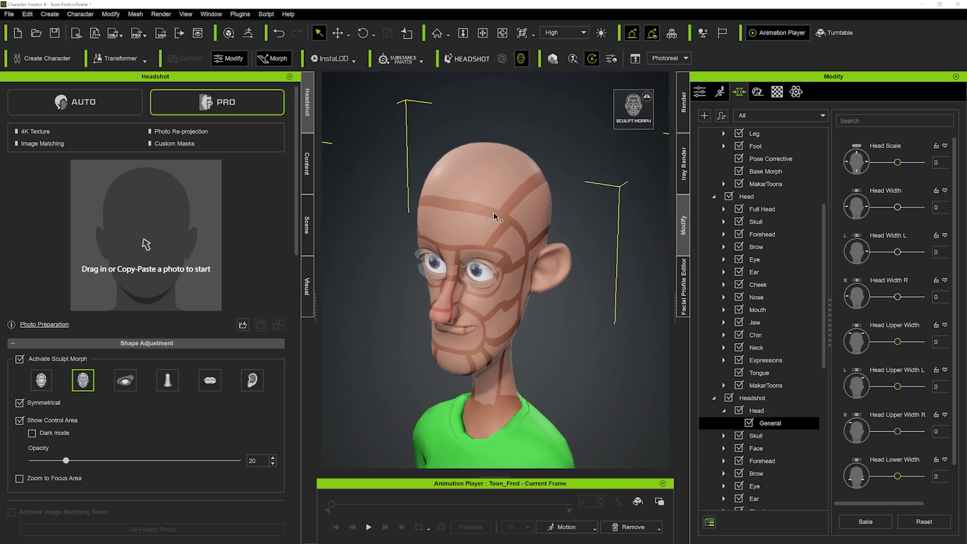
pyautogui.moveTo(484, 201); pyautogui.dragTo(485, 250)
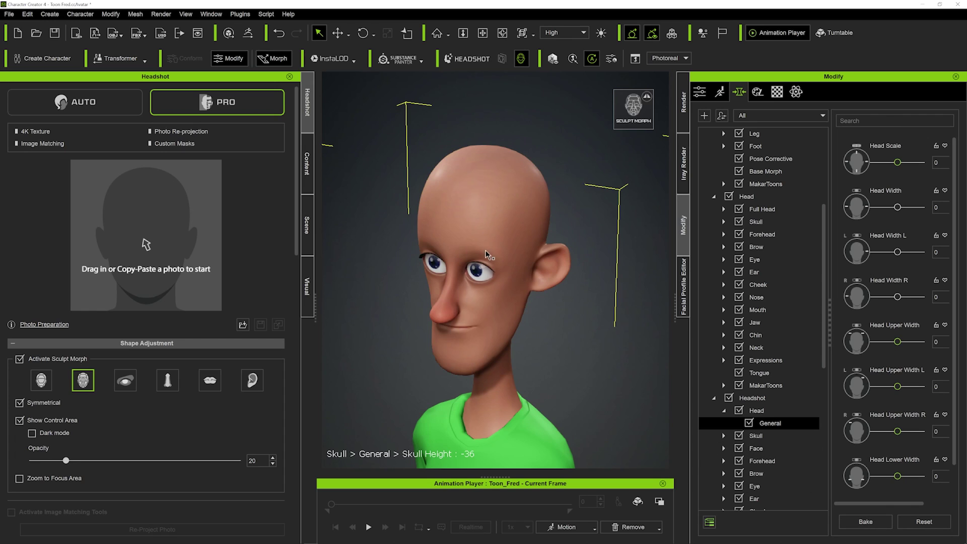
pyautogui.click(488, 301)
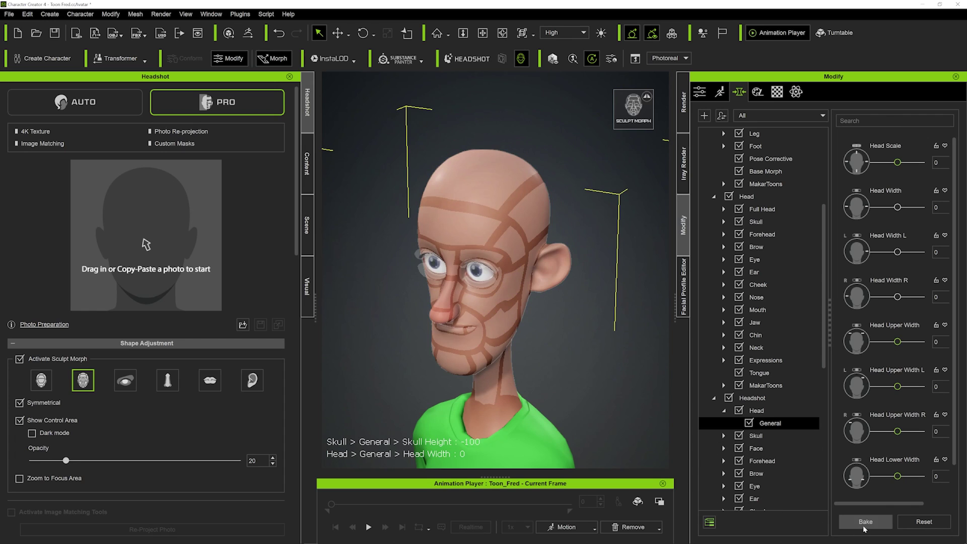
pyautogui.moveTo(480, 177); pyautogui.dragTo(484, 208)
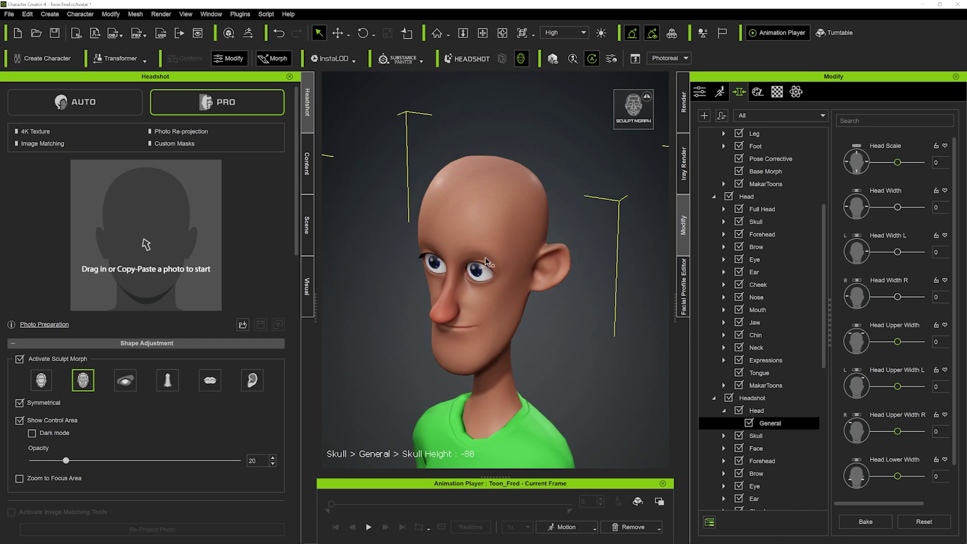
pyautogui.click(486, 307)
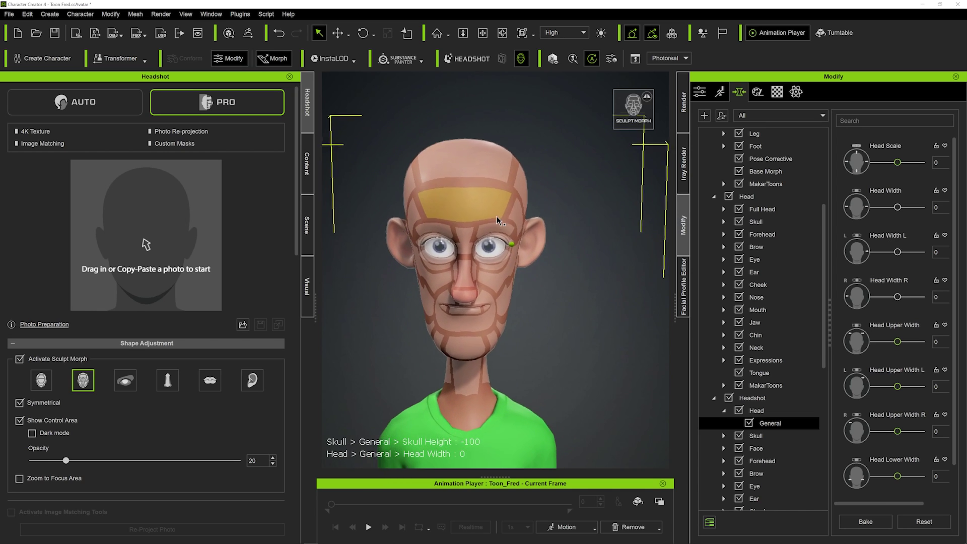
pyautogui.moveTo(485, 171); pyautogui.dragTo(538, 188)
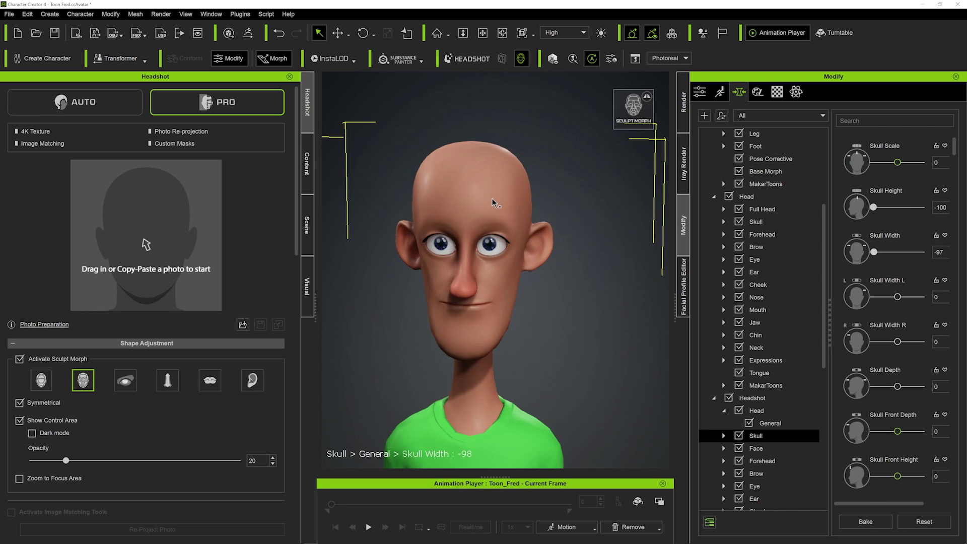
# Widen both outer cheeks to 100 Cheek Outer Width with about -1 Cheek Lower Scale.
pyautogui.moveTo(508, 298); pyautogui.dragTo(493, 255, button='middle')
pyautogui.scroll(2, 536, 240)
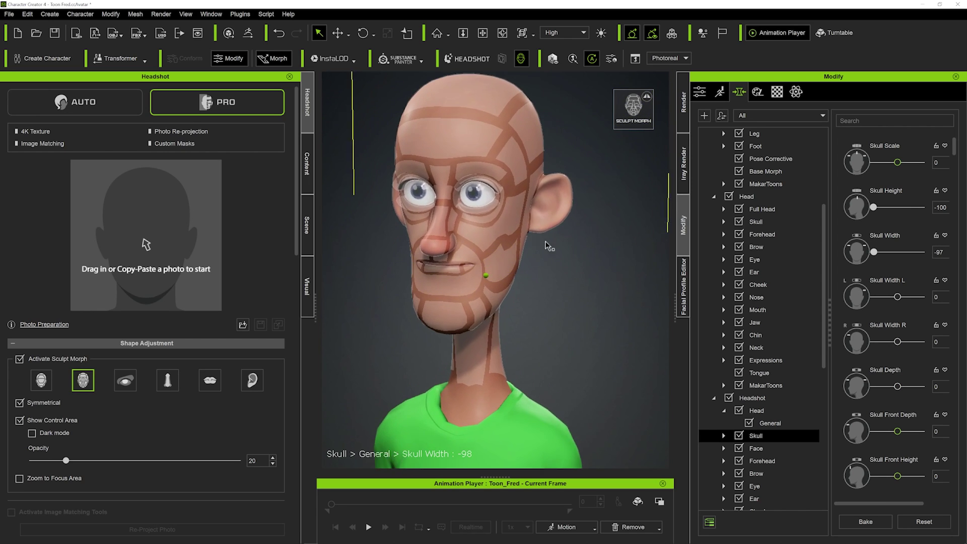
pyautogui.moveTo(472, 216); pyautogui.dragTo(531, 287, button='right')
pyautogui.moveTo(431, 262); pyautogui.dragTo(546, 264, button='right')
pyautogui.moveTo(541, 266); pyautogui.dragTo(609, 270)
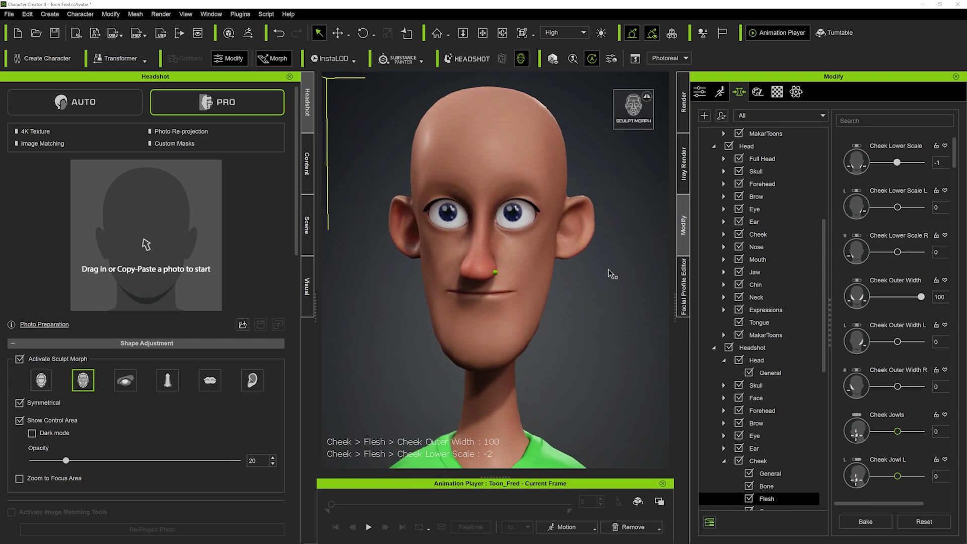
# Raise the sides of the chin to 100 Chin Side Height and narrow the jaw to -100 Jaw Outer Width.
pyautogui.moveTo(539, 349)
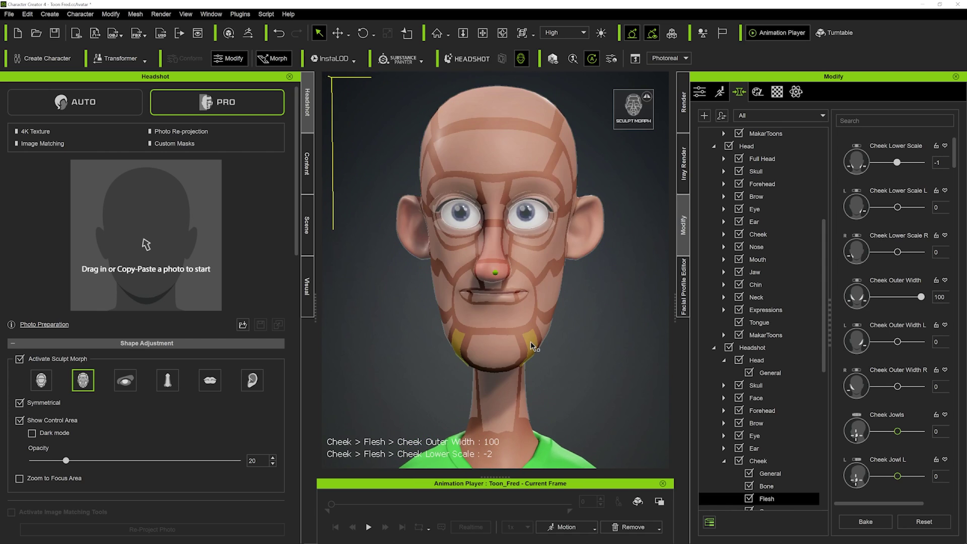
pyautogui.moveTo(530, 342); pyautogui.dragTo(516, 318)
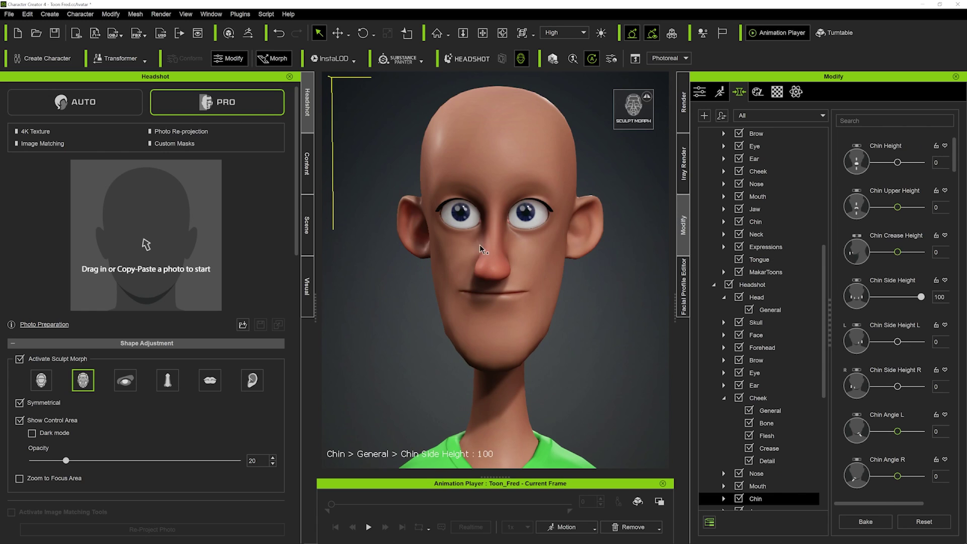
pyautogui.moveTo(449, 195); pyautogui.dragTo(449, 196)
pyautogui.moveTo(446, 331); pyautogui.dragTo(460, 324)
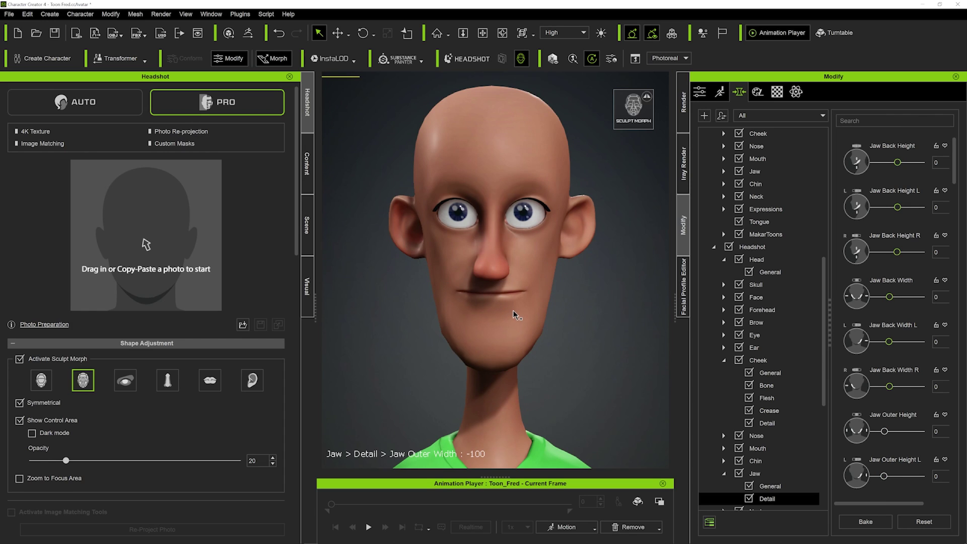
# Try narrow and wide chin shapes, settling on about -3 Chin Width, and set Chin Side Height to about -4.
pyautogui.moveTo(513, 311); pyautogui.dragTo(513, 310)
pyautogui.moveTo(502, 356); pyautogui.dragTo(350, 351)
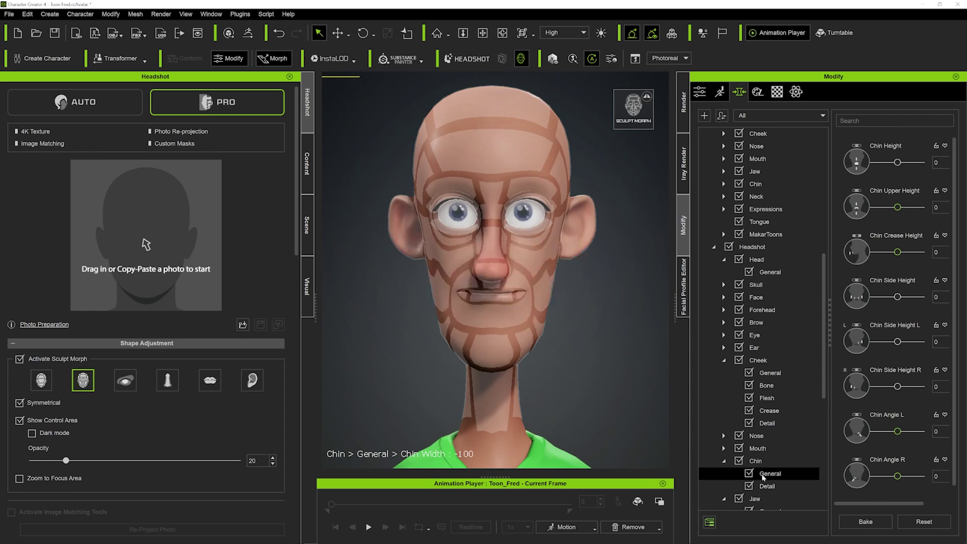
pyautogui.moveTo(488, 355); pyautogui.dragTo(388, 357)
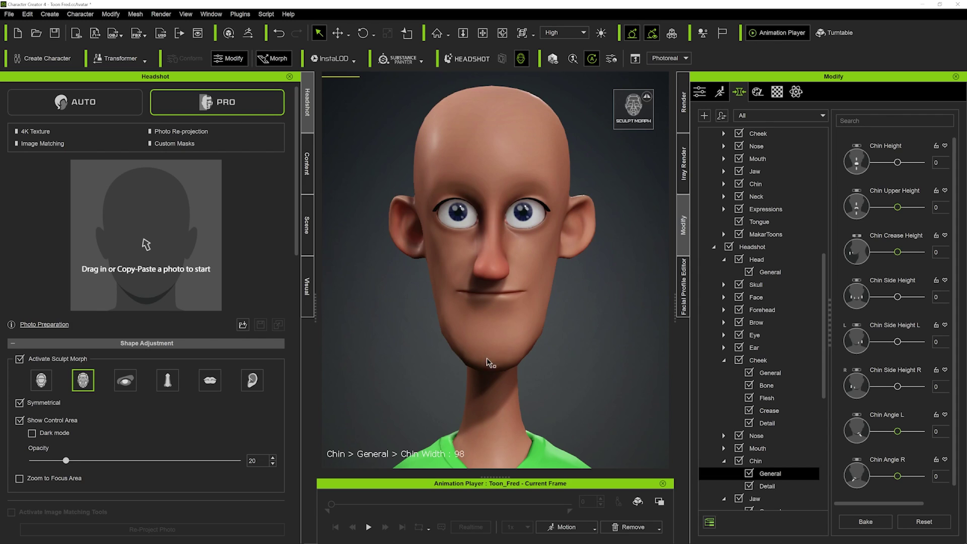
pyautogui.moveTo(499, 358); pyautogui.dragTo(623, 359)
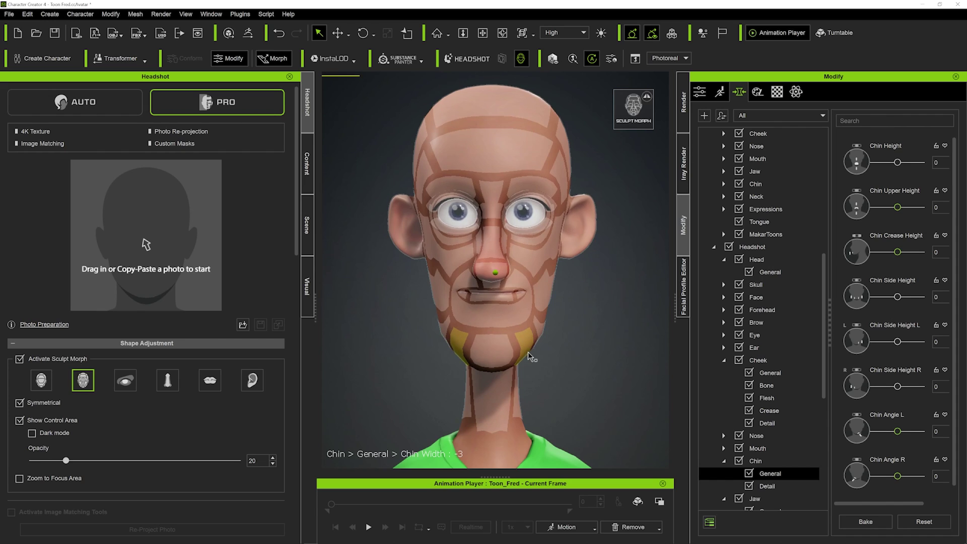
pyautogui.moveTo(528, 352); pyautogui.dragTo(552, 340)
pyautogui.moveTo(535, 302)
pyautogui.mouseDown(button='right')
pyautogui.moveTo(566, 319)
pyautogui.moveTo(558, 297)
pyautogui.moveTo(543, 304)
pyautogui.mouseUp(button='right')
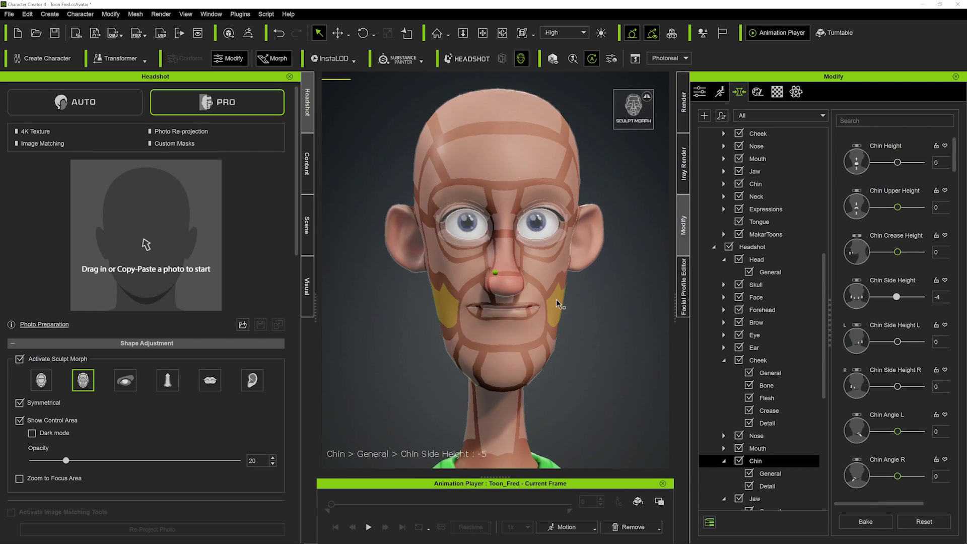
# Push Cheek Outer Width to 100, bake it, and add a further 37 Cheek Outer Width with 1 Cheek Lower Scale.
pyautogui.moveTo(556, 303); pyautogui.dragTo(682, 303)
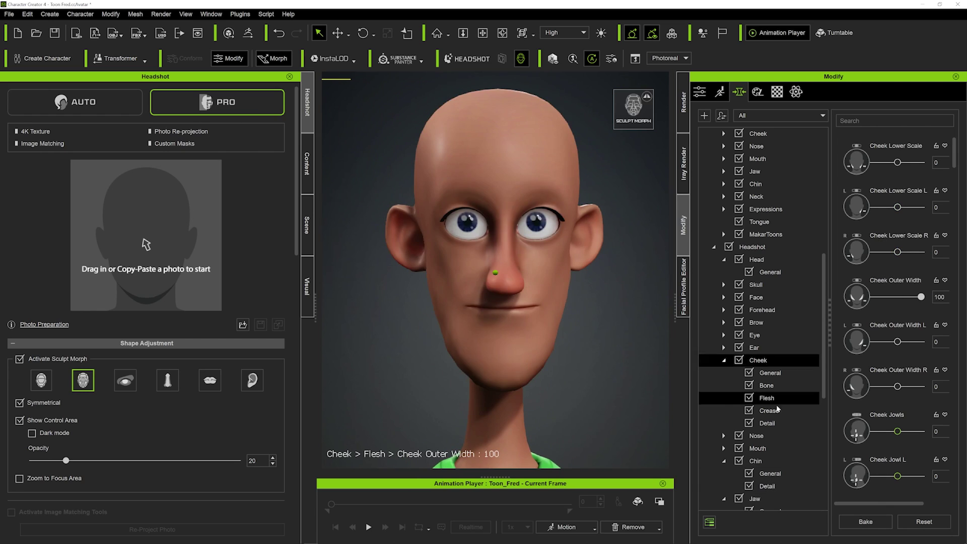
pyautogui.click(882, 524)
pyautogui.moveTo(565, 301); pyautogui.dragTo(585, 306)
pyautogui.scroll(1, 565, 336)
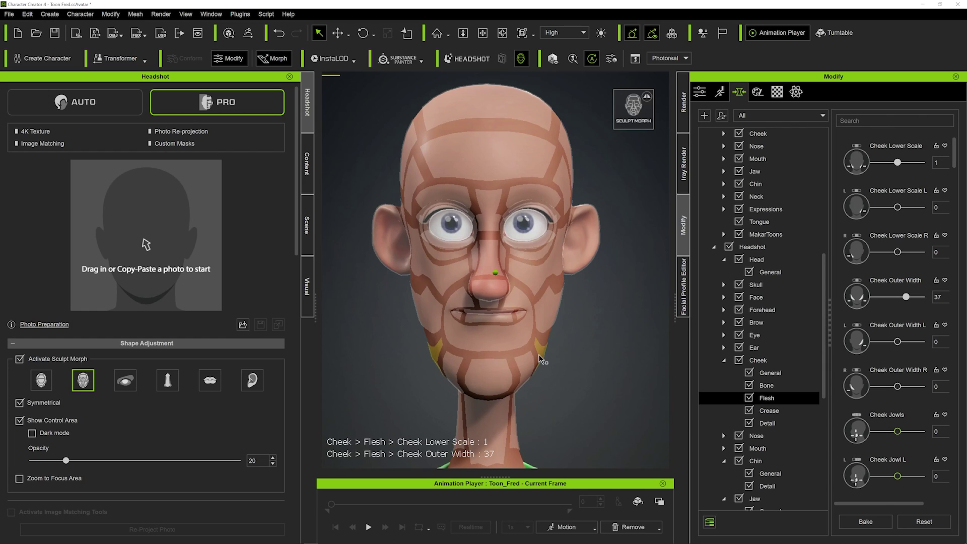
# Push Jaw Outer Height and Width to 100, bake them, and add about 96 more height and 84 more width.
pyautogui.moveTo(541, 359); pyautogui.dragTo(586, 398)
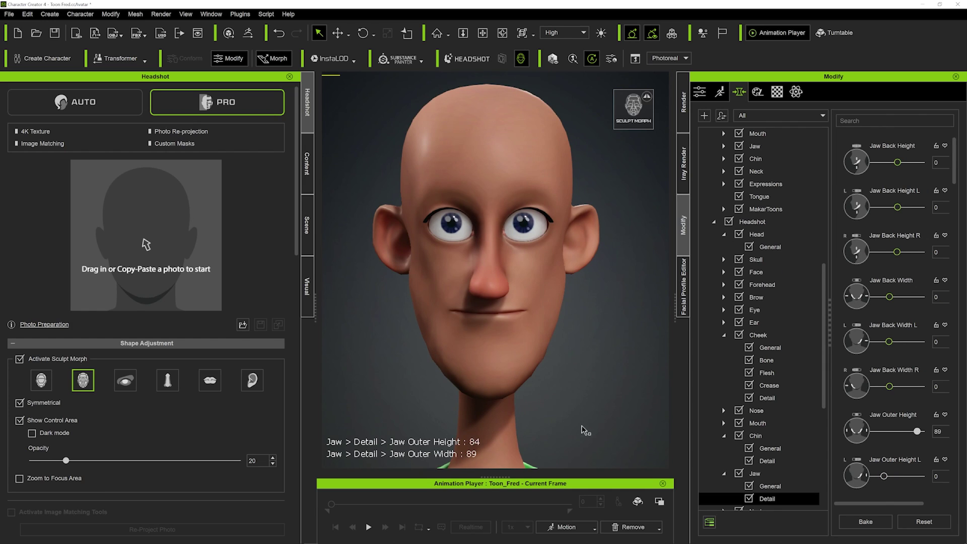
pyautogui.moveTo(585, 432); pyautogui.dragTo(590, 469)
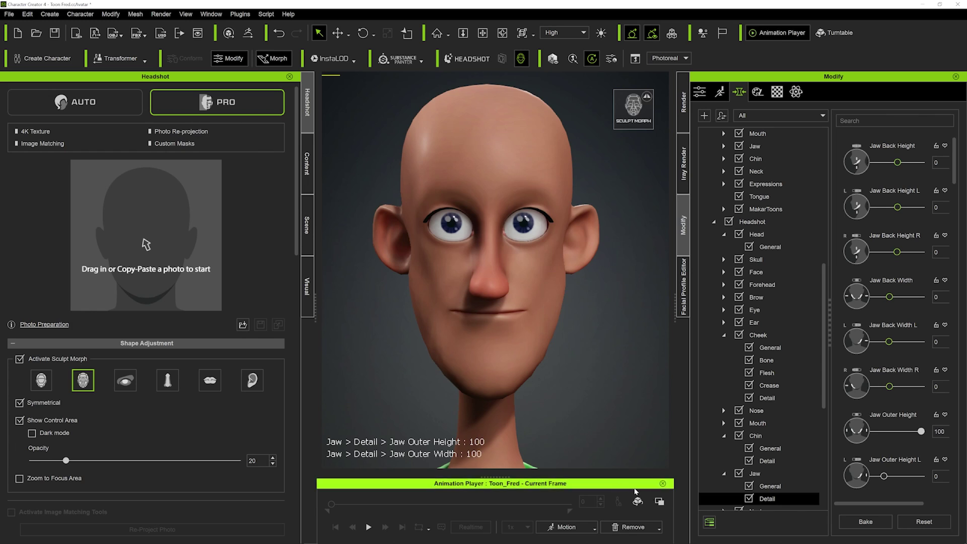
pyautogui.click(866, 522)
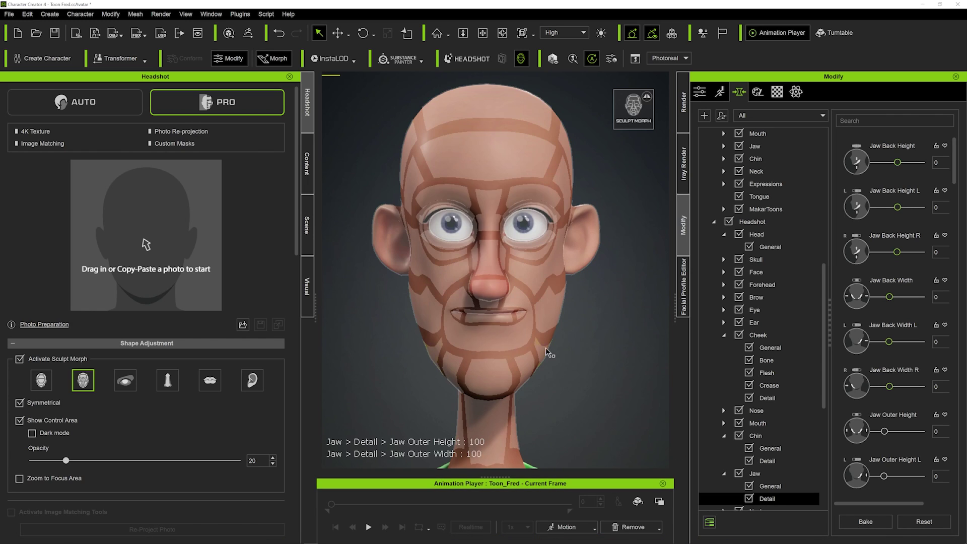
pyautogui.moveTo(545, 353); pyautogui.dragTo(599, 423)
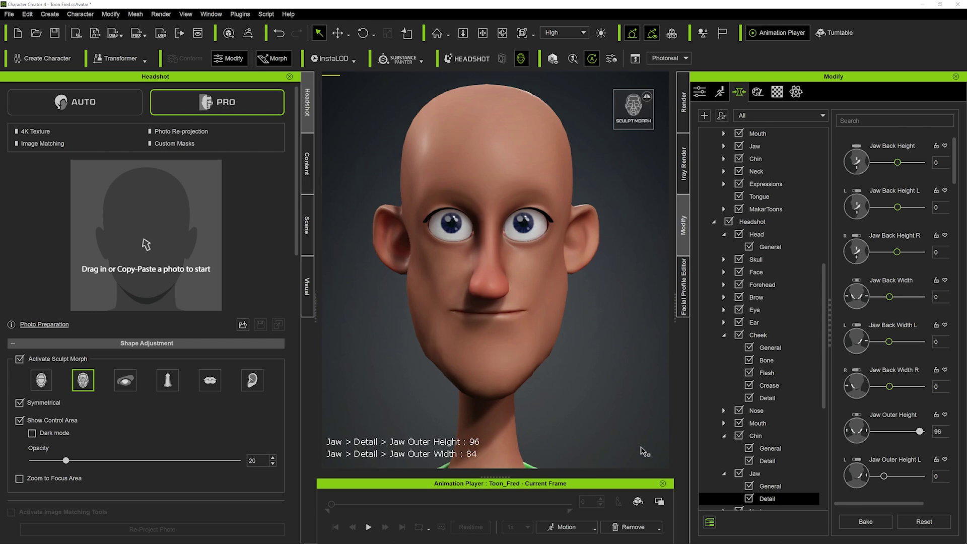
# Broaden the cheekbones with two passes of Cheek Bone Width at 100, baking each one.
pyautogui.moveTo(639, 448)
pyautogui.mouseDown(button='right')
pyautogui.moveTo(549, 390)
pyautogui.moveTo(542, 363)
pyautogui.moveTo(598, 356)
pyautogui.moveTo(474, 301)
pyautogui.mouseUp(button='right')
pyautogui.moveTo(423, 274); pyautogui.dragTo(396, 276)
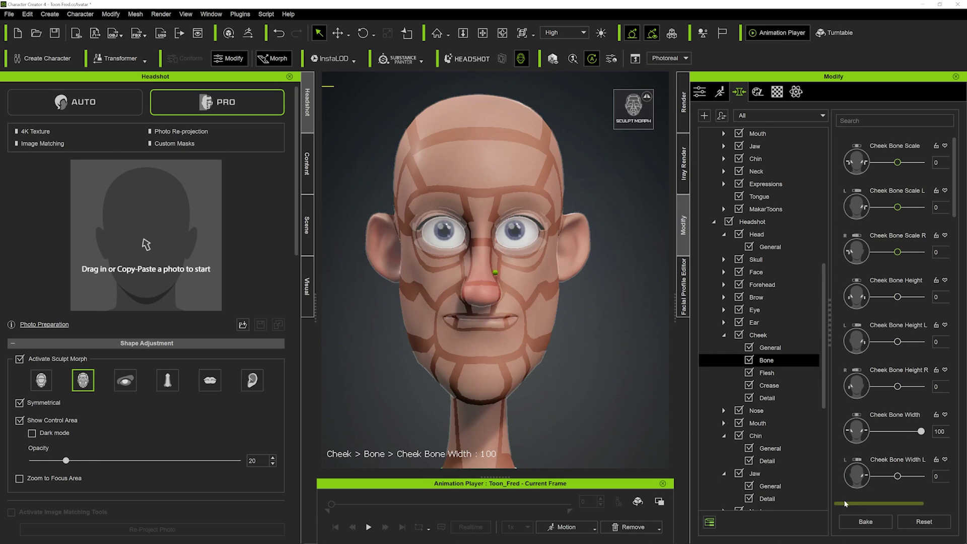
pyautogui.click(865, 522)
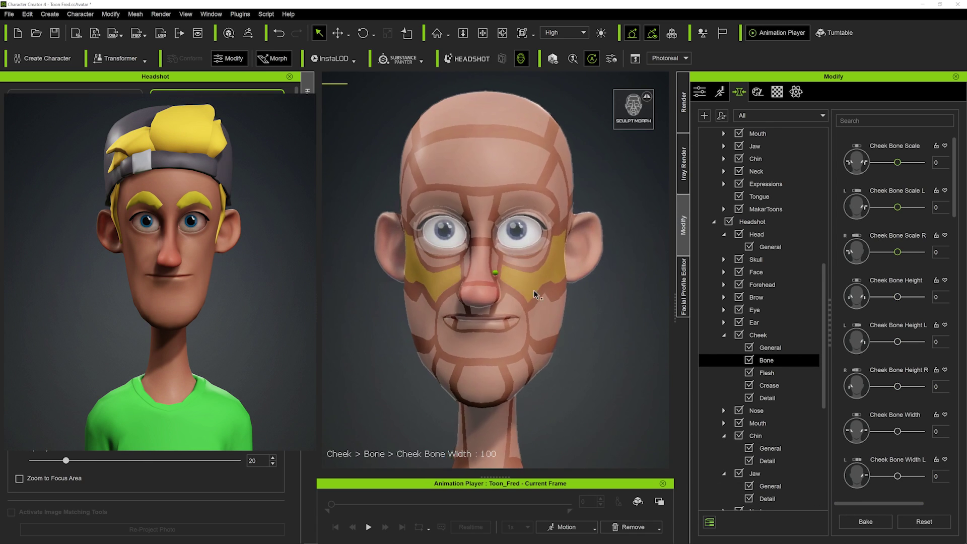
pyautogui.moveTo(537, 280); pyautogui.dragTo(582, 279)
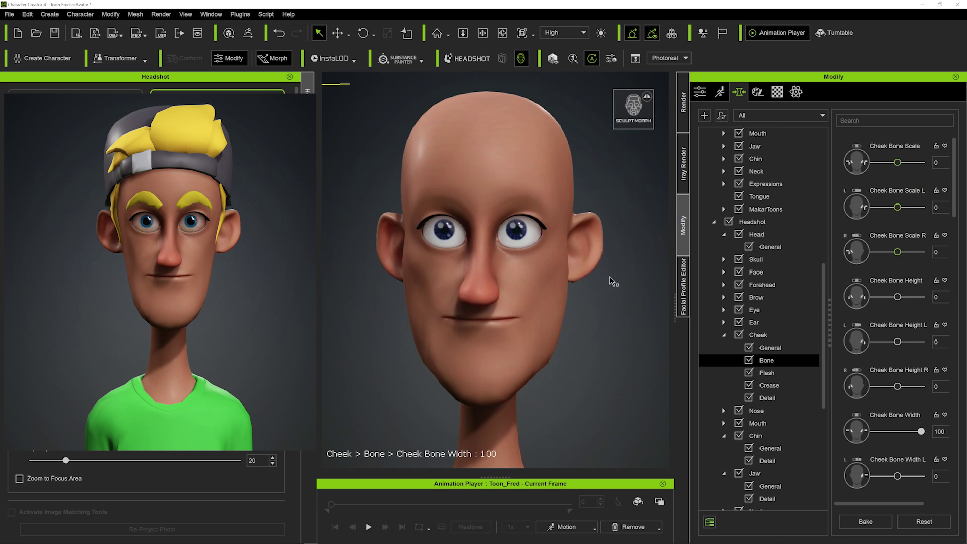
pyautogui.moveTo(652, 276); pyautogui.dragTo(659, 275, button='right')
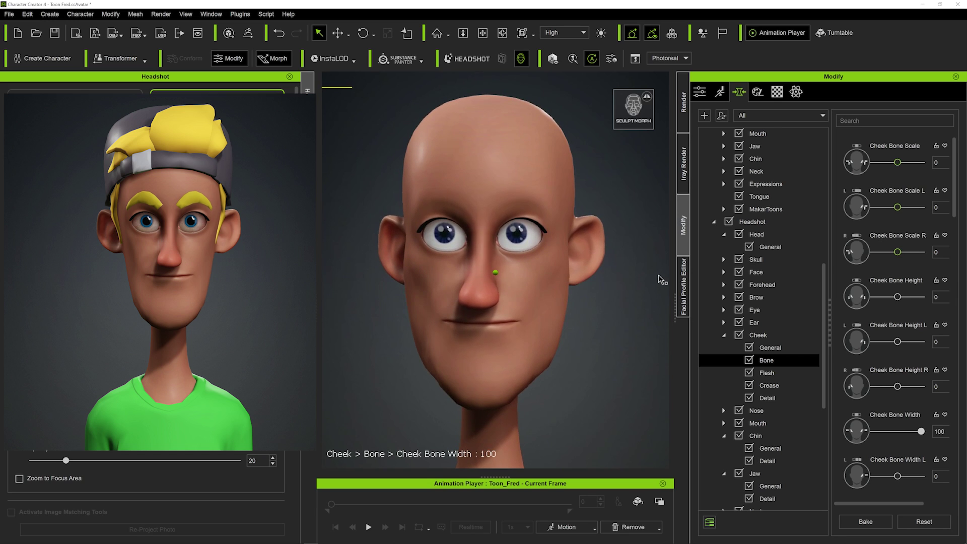
pyautogui.click(863, 522)
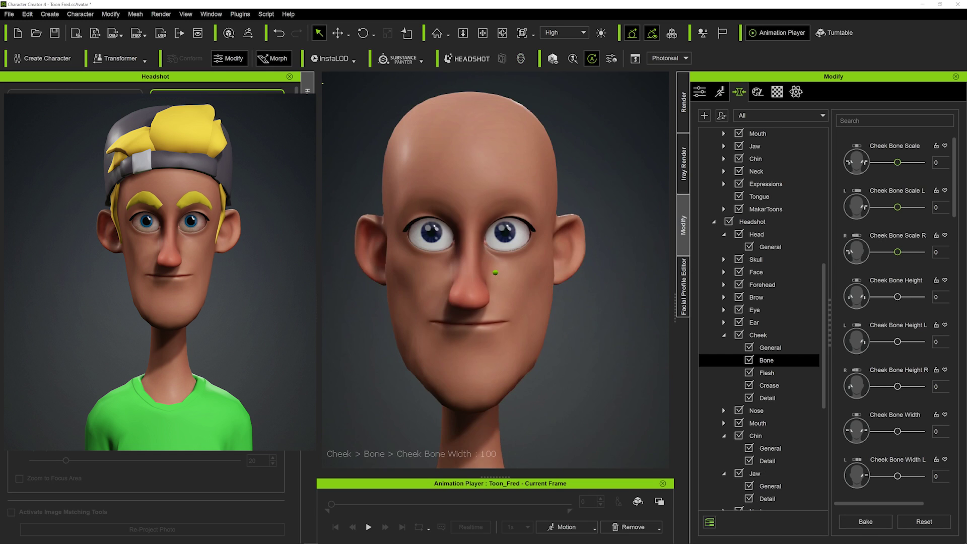
# Leave Sculpt Morph and set up Edit Mesh sculpting with the smooth brush at strength 0.70, radius 28 and Mirror X enabled.
pyautogui.moveTo(507, 340); pyautogui.dragTo(516, 405, button='right')
pyautogui.scroll(-4, 489, 414)
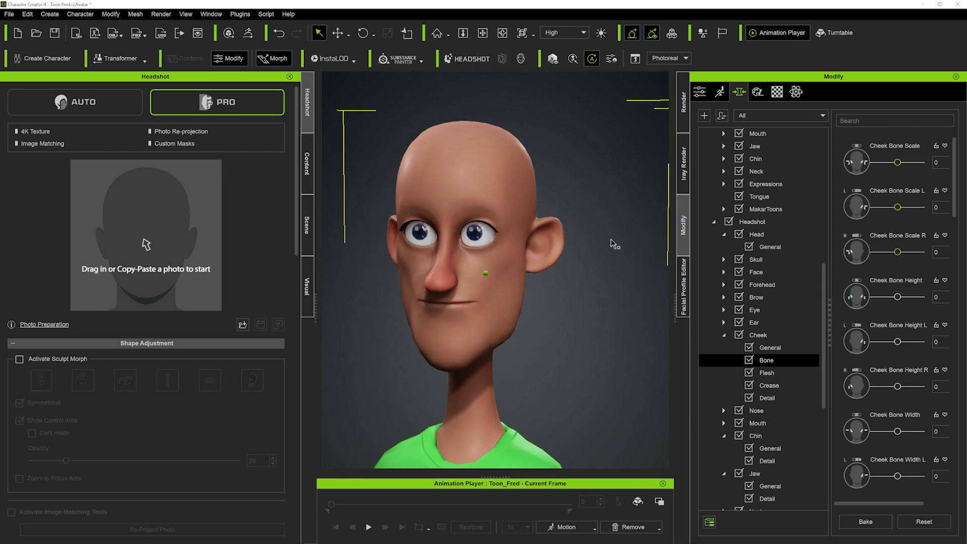
pyautogui.click(698, 92)
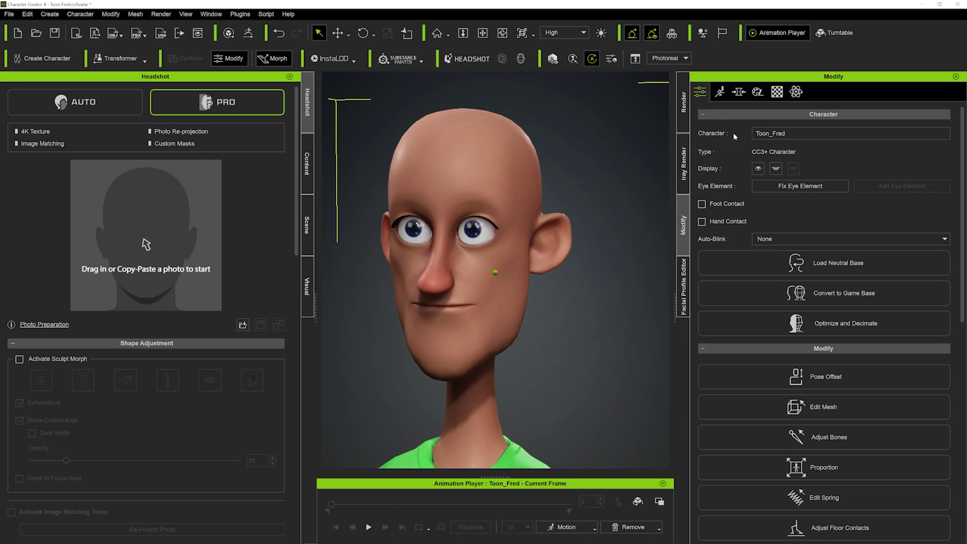
pyautogui.scroll(-3, 784, 272)
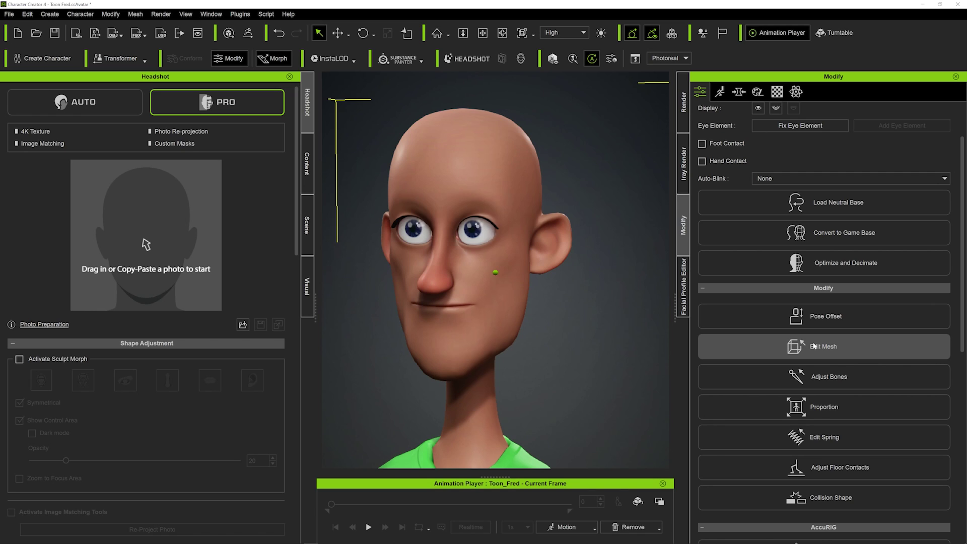
pyautogui.click(815, 346)
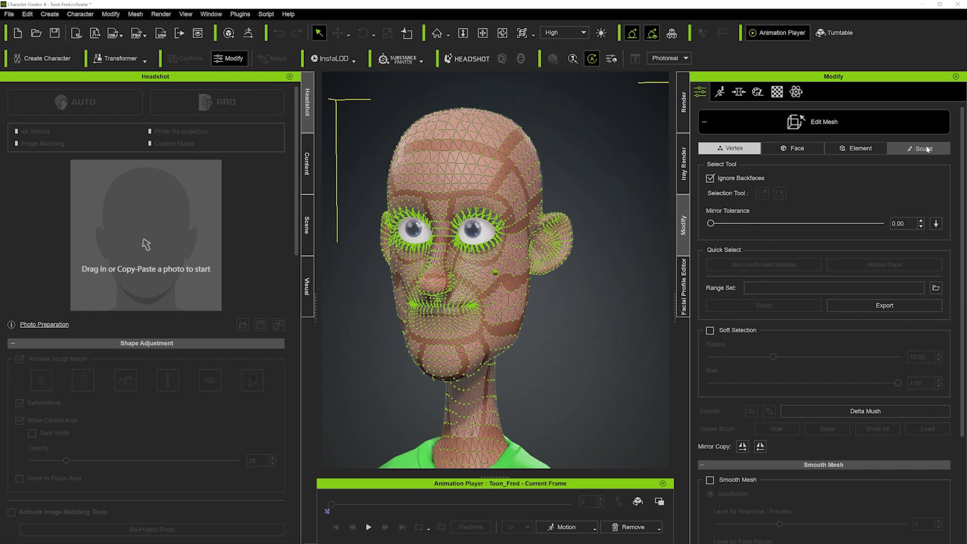
pyautogui.click(927, 149)
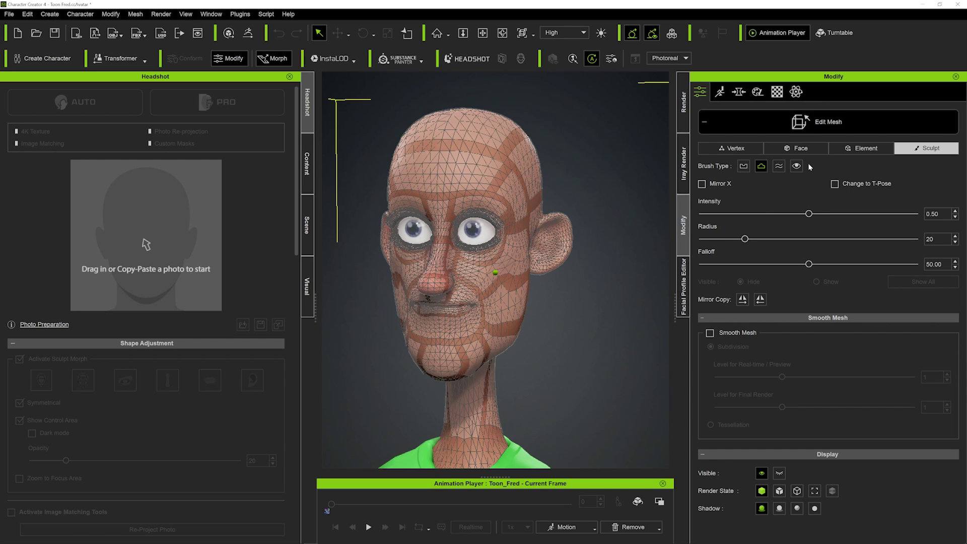
pyautogui.click(780, 167)
pyautogui.click(512, 295)
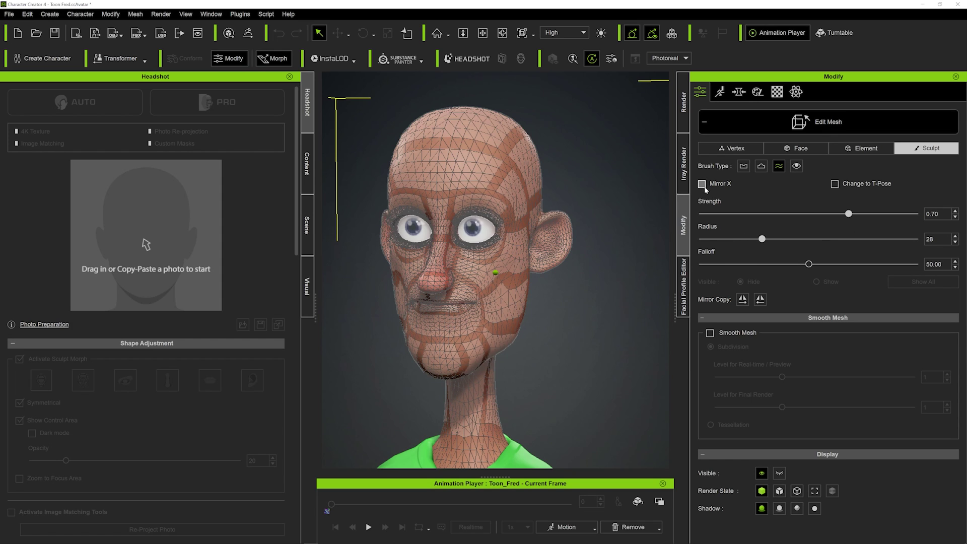
# Smooth the jawline and sides of the chin with mirrored brush strokes, leave mesh editing and turn off Sculpt Morph.
pyautogui.moveTo(503, 374); pyautogui.dragTo(509, 330, button='middle')
pyautogui.scroll(2, 510, 328)
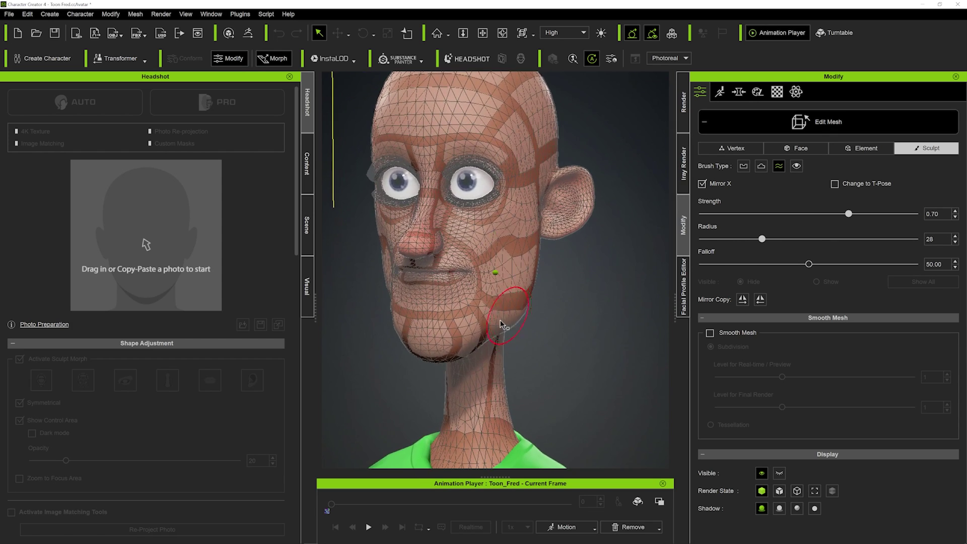
pyautogui.moveTo(488, 333)
pyautogui.mouseDown()
pyautogui.moveTo(530, 300)
pyautogui.moveTo(511, 287)
pyautogui.moveTo(517, 247)
pyautogui.moveTo(490, 290)
pyautogui.moveTo(497, 253)
pyautogui.moveTo(512, 238)
pyautogui.moveTo(504, 262)
pyautogui.moveTo(519, 292)
pyautogui.moveTo(507, 315)
pyautogui.moveTo(446, 352)
pyautogui.moveTo(428, 351)
pyautogui.mouseUp()
pyautogui.moveTo(441, 354)
pyautogui.keyDown('alt'); pyautogui.mouseDown(button='right')
pyautogui.moveTo(421, 346)
pyautogui.moveTo(431, 341)
pyautogui.moveTo(410, 346)
pyautogui.mouseUp(button='right'); pyautogui.keyUp('alt')
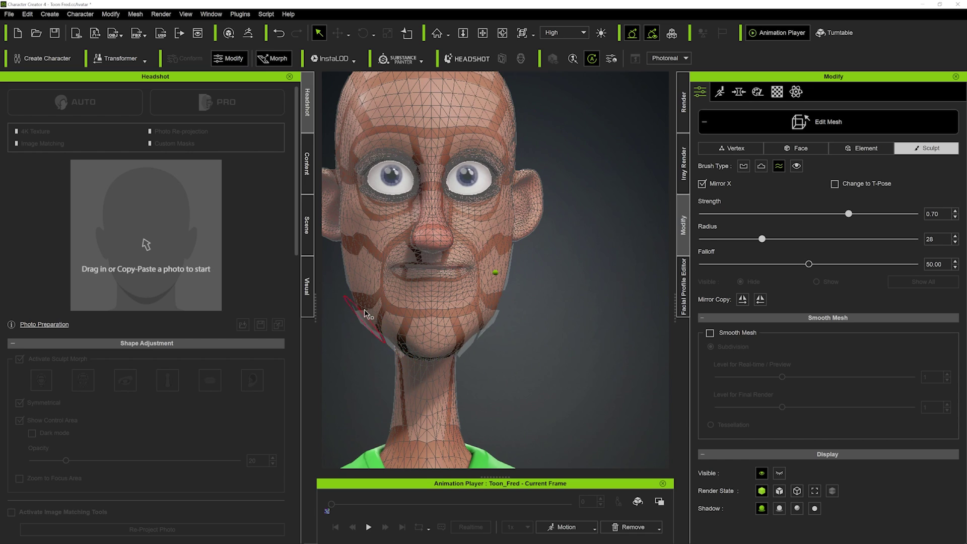
pyautogui.moveTo(366, 314); pyautogui.dragTo(496, 245, button='right')
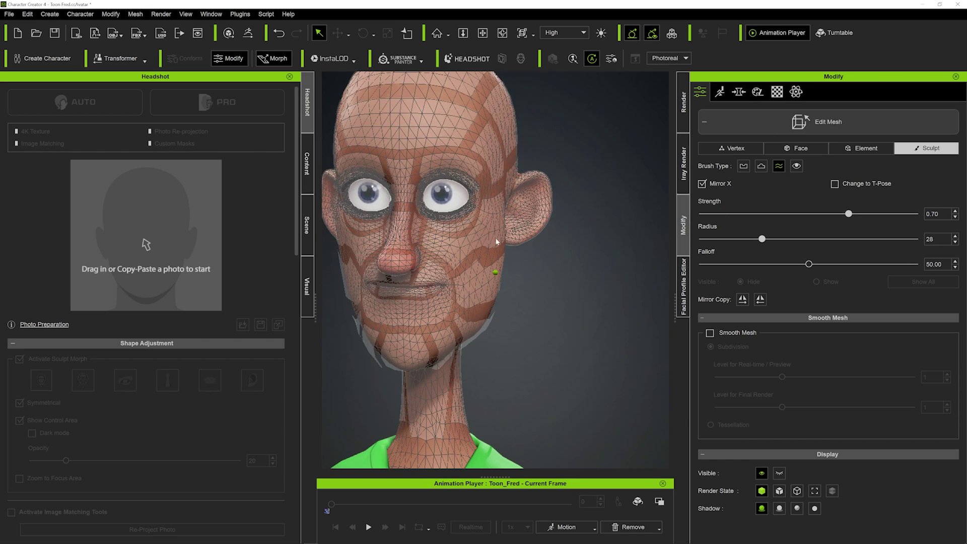
pyautogui.press('Escape')
pyautogui.moveTo(546, 266); pyautogui.dragTo(495, 269, button='right')
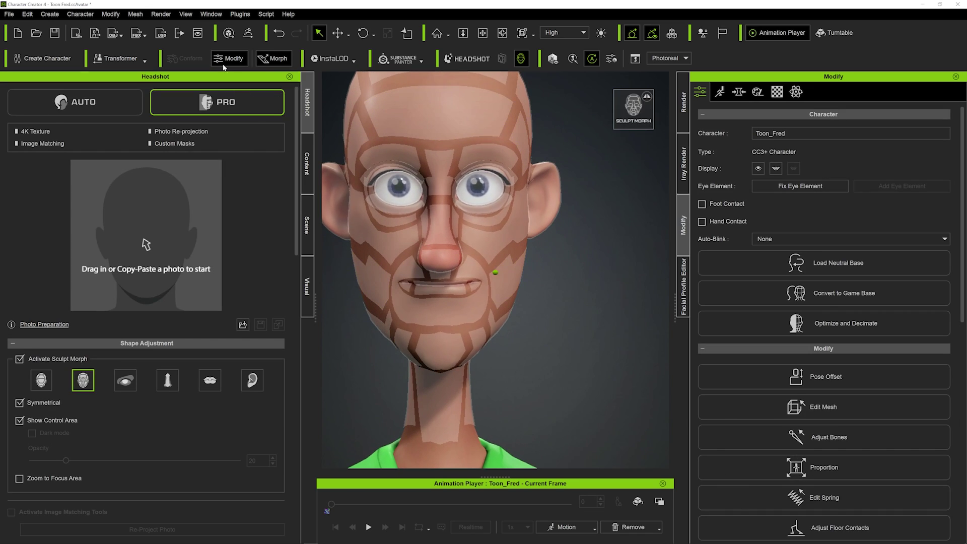
pyautogui.click(276, 58)
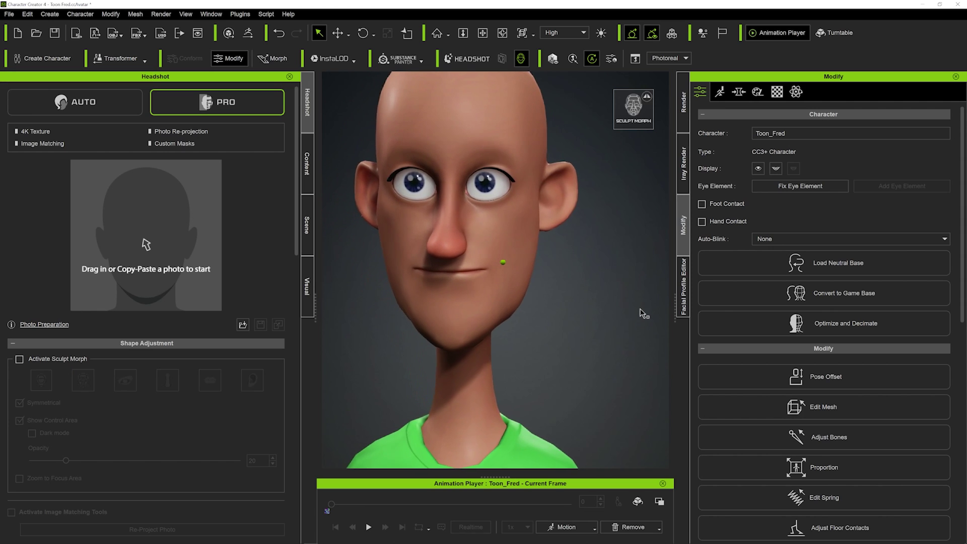
# Smooth the underside of the chin and jaw in Edit Mesh sculpting with the smooth brush at strength 0.70 and radius 28.
pyautogui.moveTo(640, 308); pyautogui.dragTo(620, 327, button='right')
pyautogui.click(729, 405)
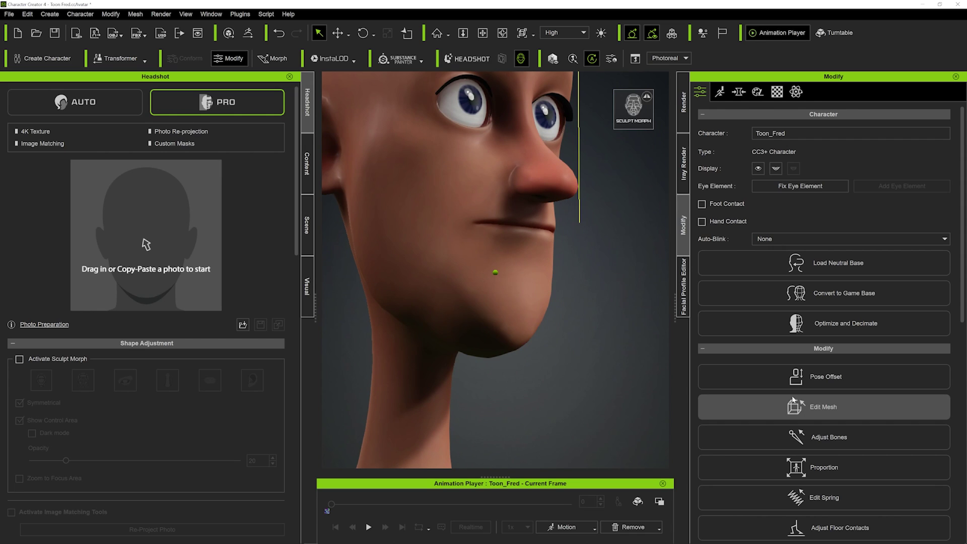
pyautogui.click(923, 149)
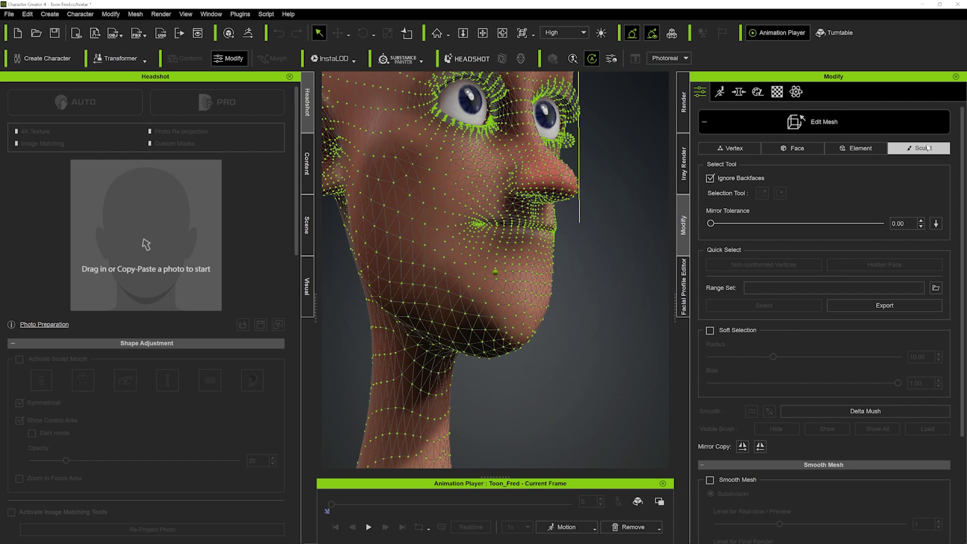
pyautogui.click(779, 167)
pyautogui.moveTo(483, 349)
pyautogui.mouseDown()
pyautogui.moveTo(473, 342)
pyautogui.moveTo(484, 336)
pyautogui.moveTo(466, 340)
pyautogui.moveTo(485, 345)
pyautogui.mouseUp()
pyautogui.moveTo(484, 345); pyautogui.dragTo(507, 323, button='right')
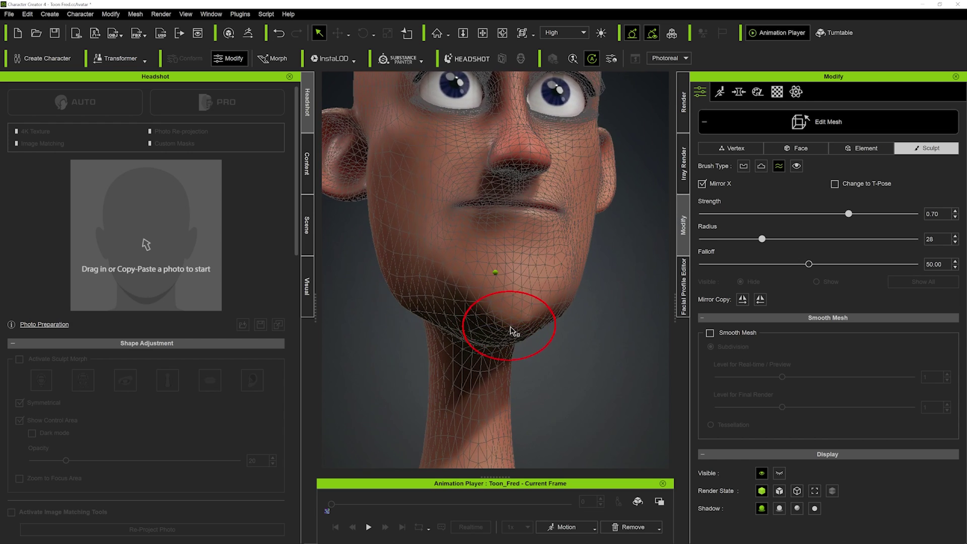
pyautogui.moveTo(522, 316)
pyautogui.mouseDown()
pyautogui.moveTo(511, 332)
pyautogui.moveTo(496, 327)
pyautogui.moveTo(504, 318)
pyautogui.moveTo(519, 325)
pyautogui.moveTo(488, 345)
pyautogui.mouseUp()
pyautogui.moveTo(488, 346)
pyautogui.mouseDown(button='right')
pyautogui.moveTo(566, 388)
pyautogui.moveTo(557, 374)
pyautogui.moveTo(566, 320)
pyautogui.moveTo(508, 324)
pyautogui.mouseUp(button='right')
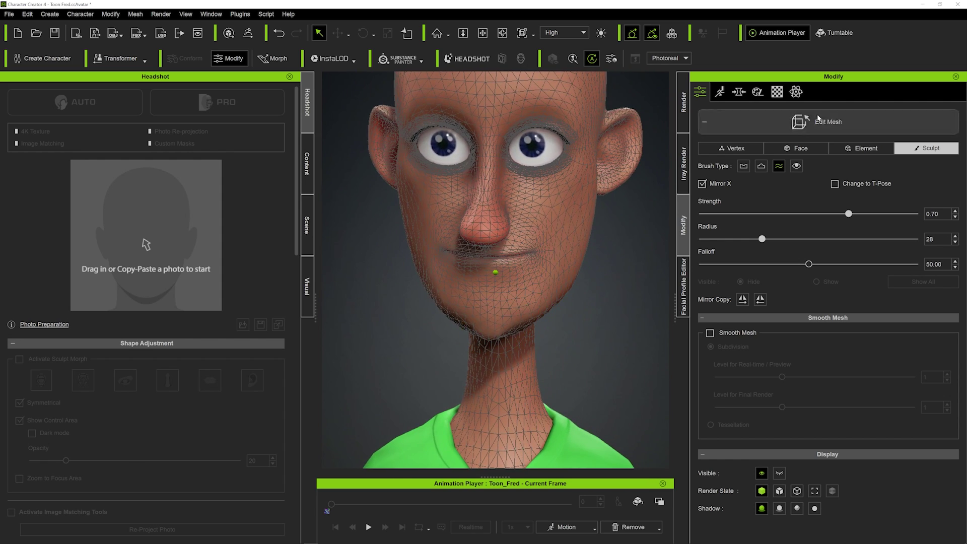
pyautogui.click(261, 58)
# Reactivate Sculpt Morph and widen the chin with Chin Width at 100 and a further 33.
pyautogui.moveTo(382, 174); pyautogui.dragTo(465, 308, button='right')
pyautogui.scroll(1, 465, 307)
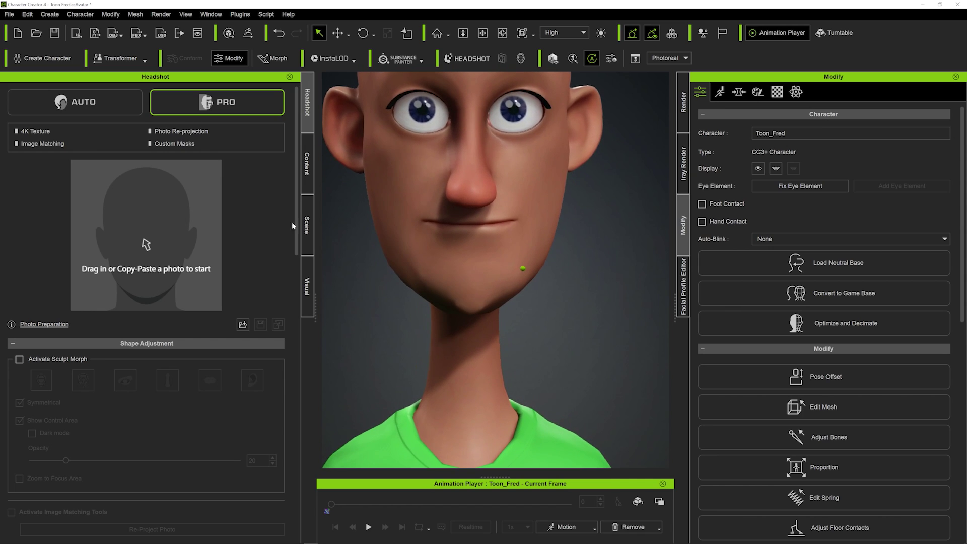
pyautogui.click(19, 359)
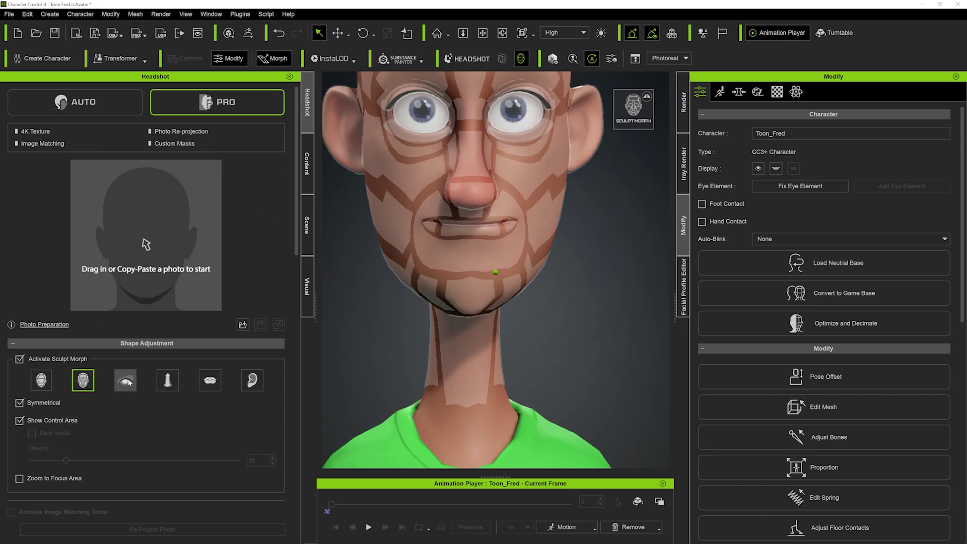
pyautogui.moveTo(434, 297); pyautogui.dragTo(458, 308, button='right')
pyautogui.moveTo(457, 309); pyautogui.dragTo(518, 306)
pyautogui.moveTo(431, 309); pyautogui.dragTo(375, 308)
pyautogui.moveTo(448, 310)
pyautogui.mouseDown()
pyautogui.moveTo(430, 311)
pyautogui.moveTo(438, 325)
pyautogui.mouseUp()
pyautogui.click(738, 90)
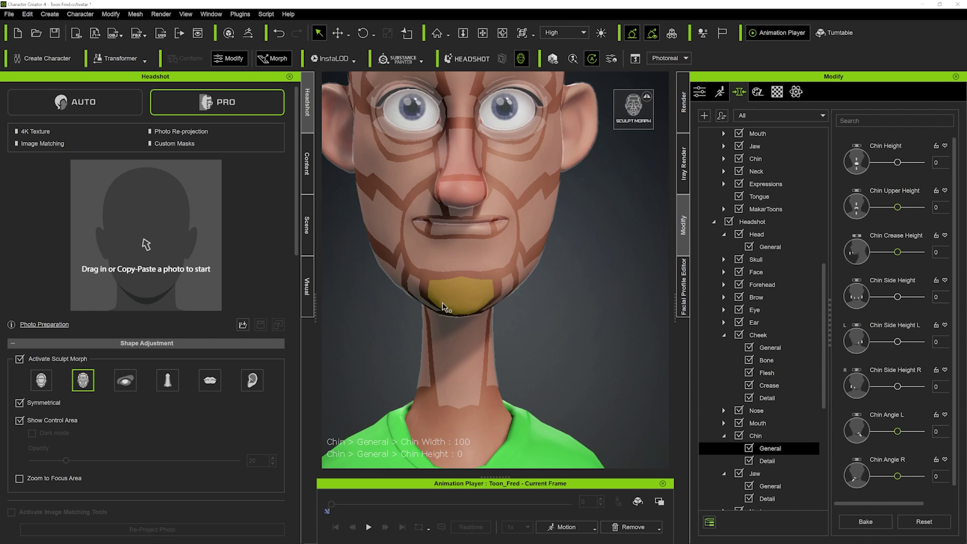
pyautogui.moveTo(438, 305)
pyautogui.mouseDown()
pyautogui.moveTo(421, 303)
pyautogui.moveTo(432, 301)
pyautogui.mouseUp()
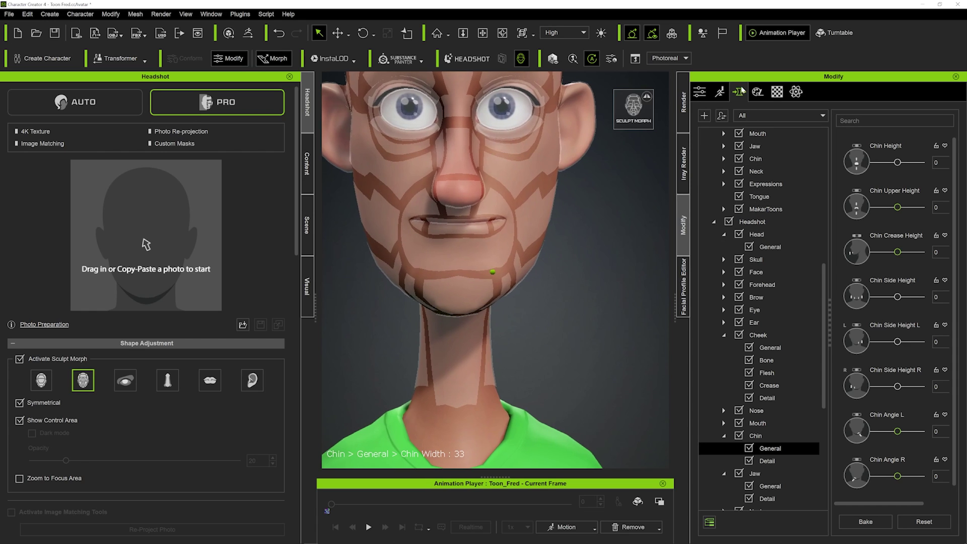
# Touch up the widened chin in Edit Mesh sculpting with the smooth brush at strength 0.70 and radius 5, and exit both editing modes.
pyautogui.click(702, 91)
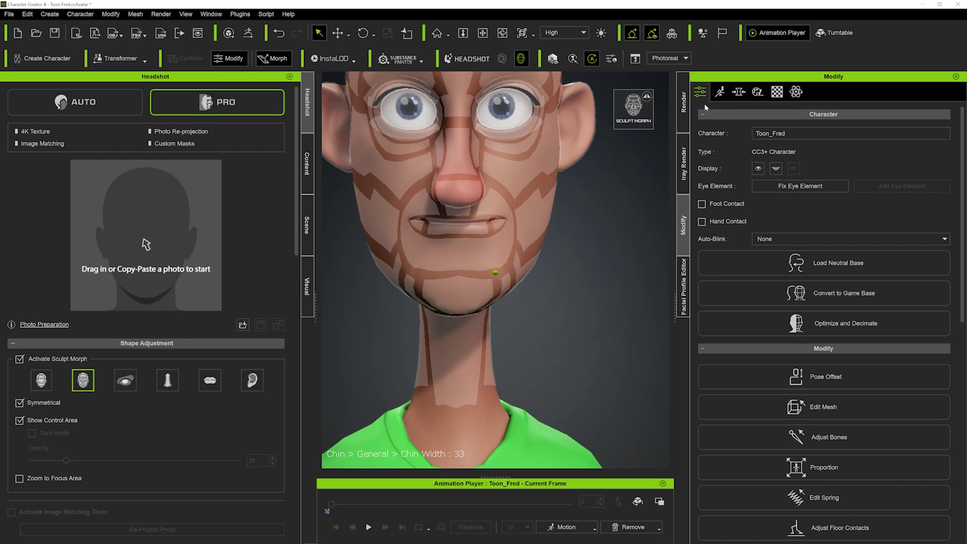
pyautogui.click(807, 406)
pyautogui.click(919, 149)
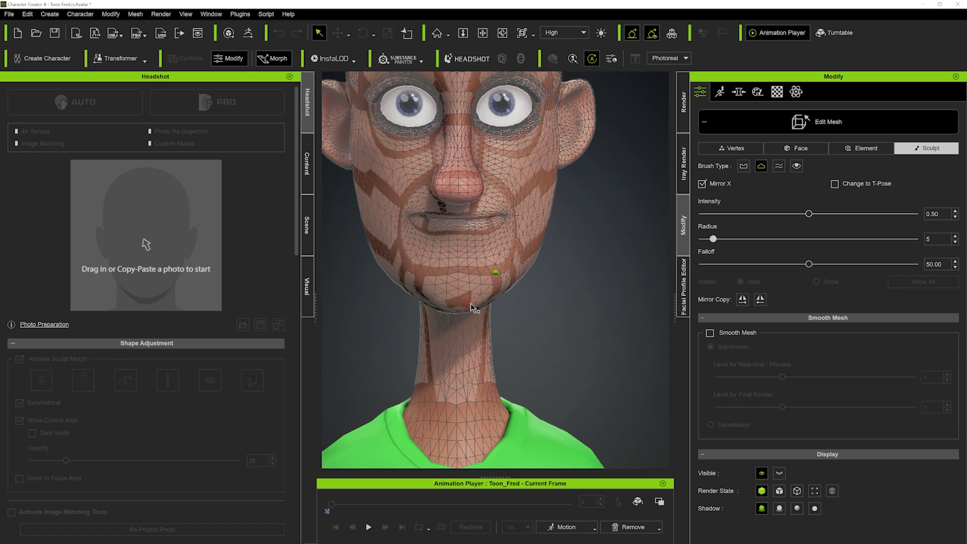
pyautogui.press('alt')
pyautogui.hotkey('ctrl', 'z')
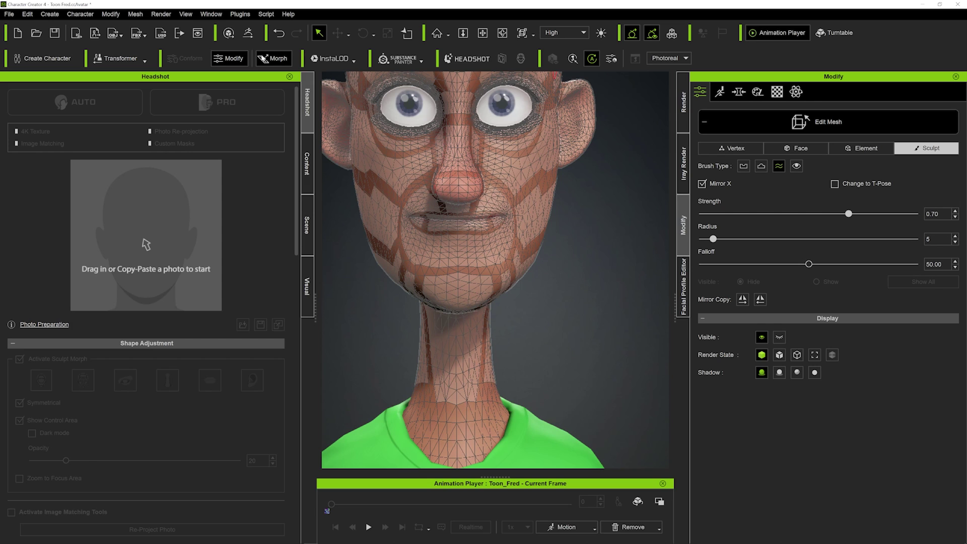
pyautogui.click(263, 59)
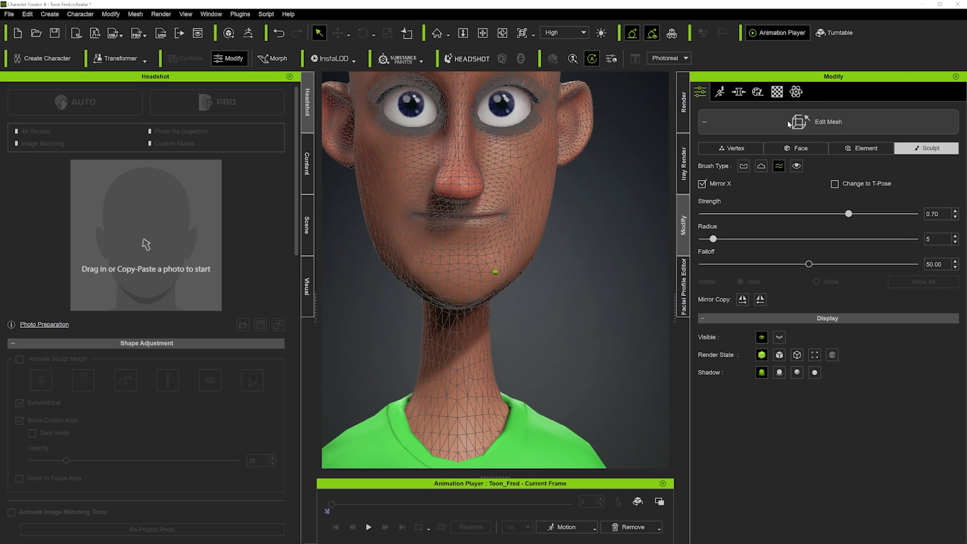
pyautogui.press('Escape')
pyautogui.scroll(-5, 546, 244)
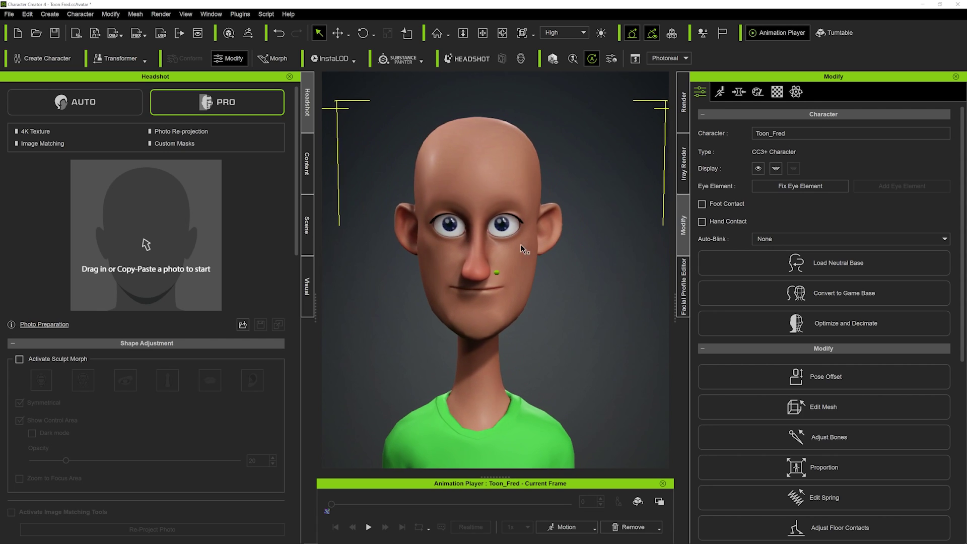
# Activate Sculpt Morph for the nose, push Nostril Width to 100 and bake it.
pyautogui.scroll(1, 400, 323)
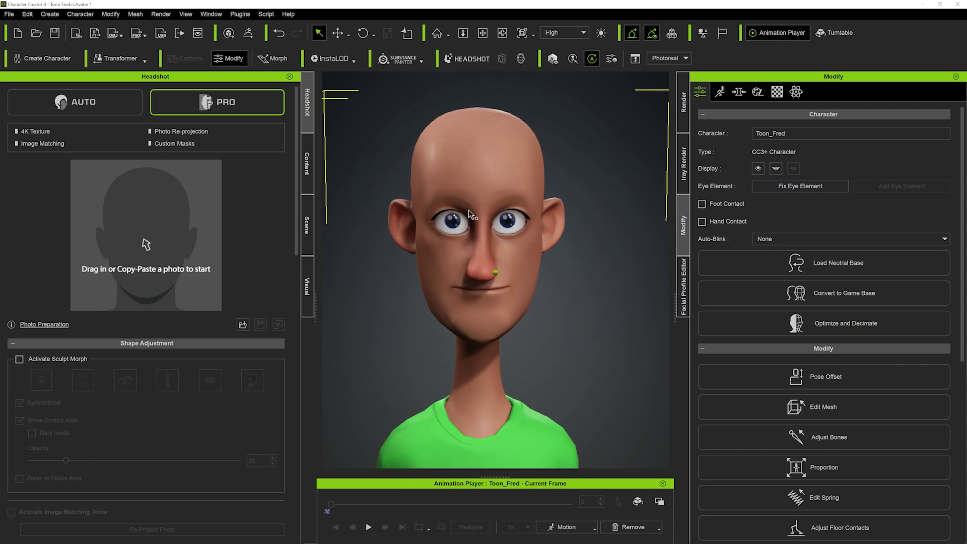
pyautogui.scroll(1, 492, 197)
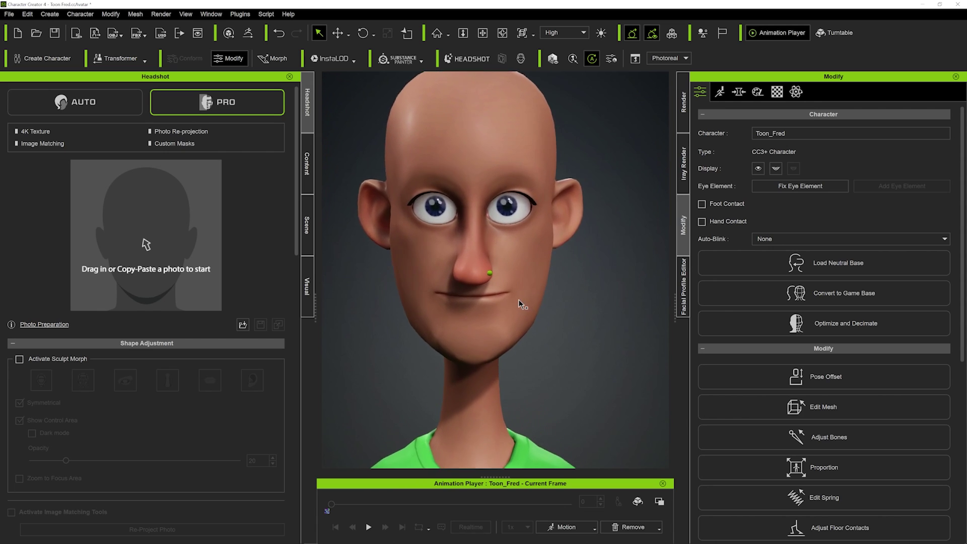
pyautogui.click(19, 359)
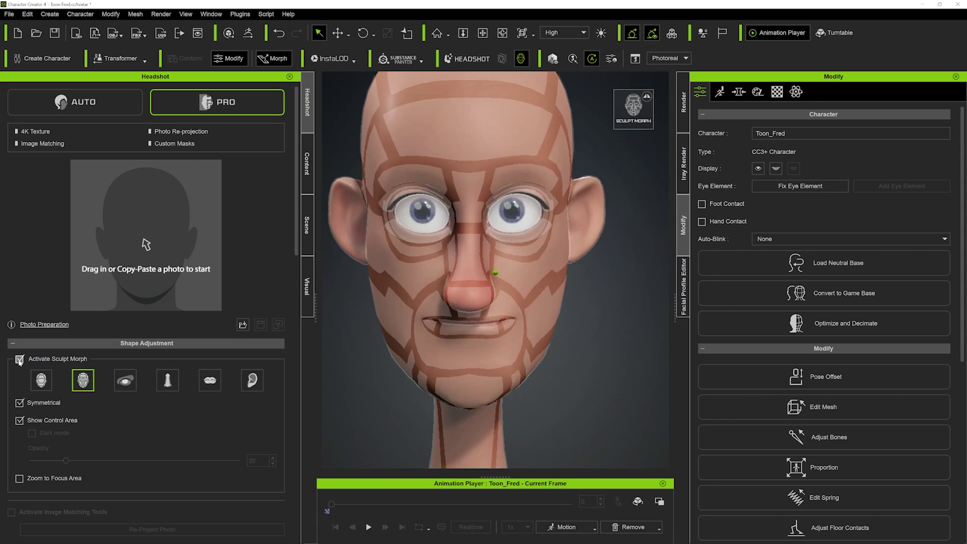
pyautogui.click(169, 381)
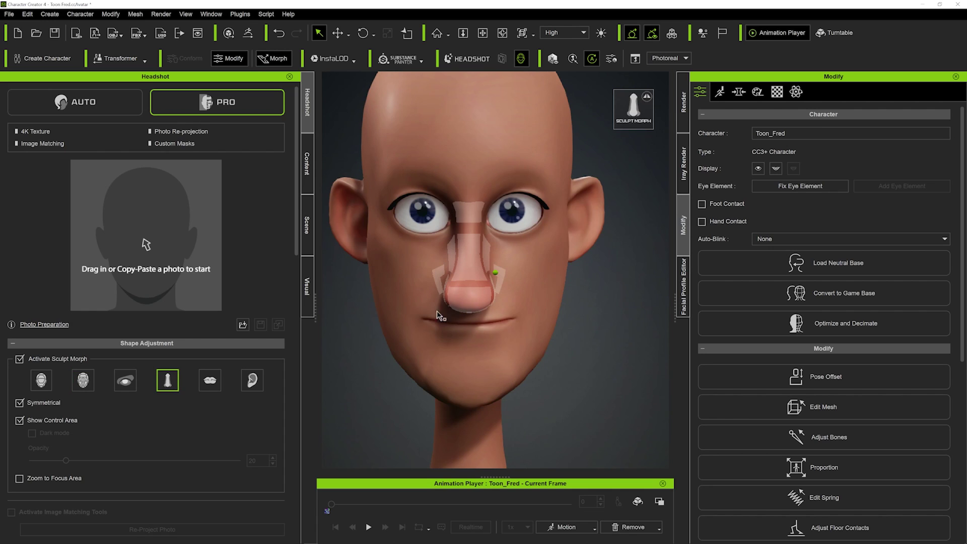
pyautogui.moveTo(500, 279); pyautogui.dragTo(508, 278)
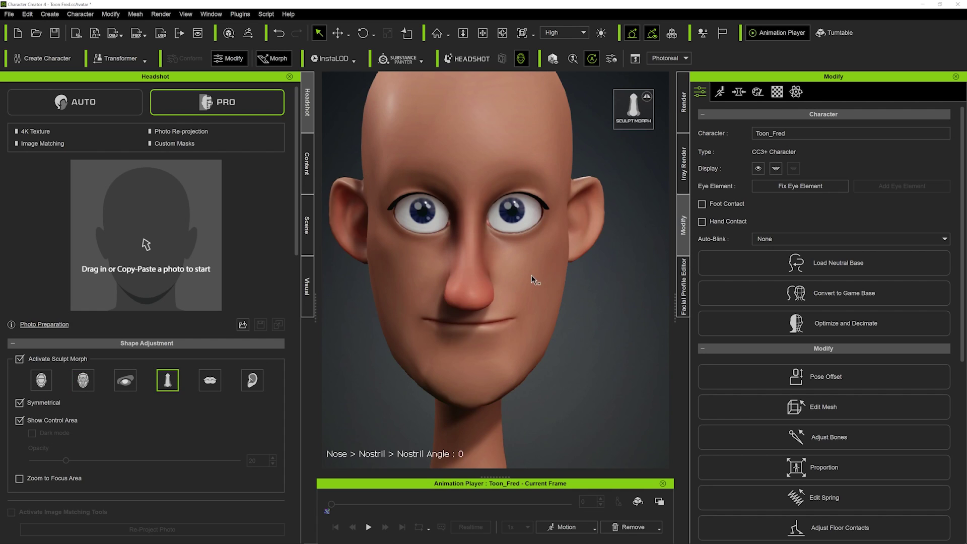
pyautogui.moveTo(533, 285); pyautogui.dragTo(464, 297, button='right')
pyautogui.moveTo(474, 296); pyautogui.dragTo(455, 289)
pyautogui.moveTo(503, 282); pyautogui.dragTo(455, 286, button='right')
pyautogui.moveTo(455, 287); pyautogui.dragTo(429, 288)
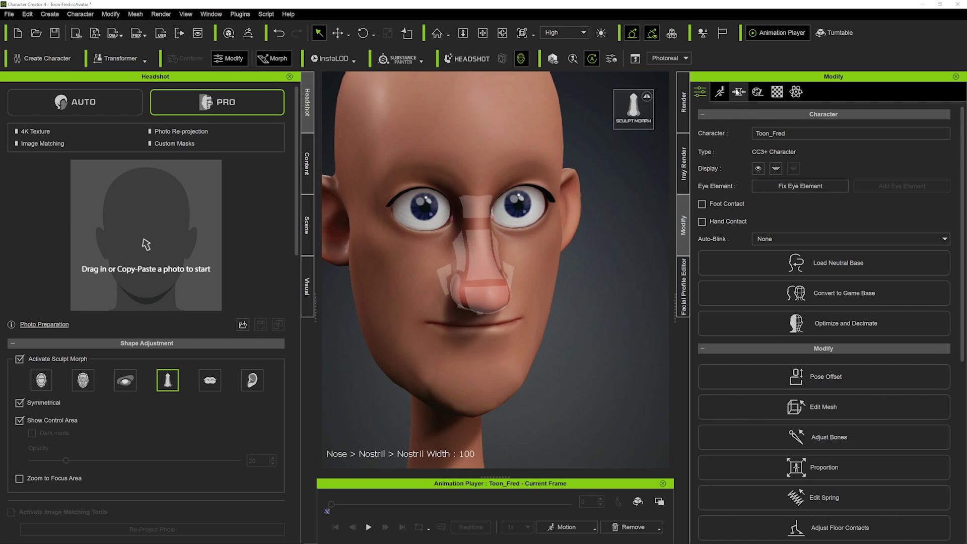
pyautogui.click(739, 92)
pyautogui.click(866, 521)
# Widen the nostrils again with a second baked pass at 100 and a further Nostril Width of 94.
pyautogui.moveTo(453, 295); pyautogui.dragTo(336, 305)
pyautogui.moveTo(336, 305); pyautogui.dragTo(336, 306, button='right')
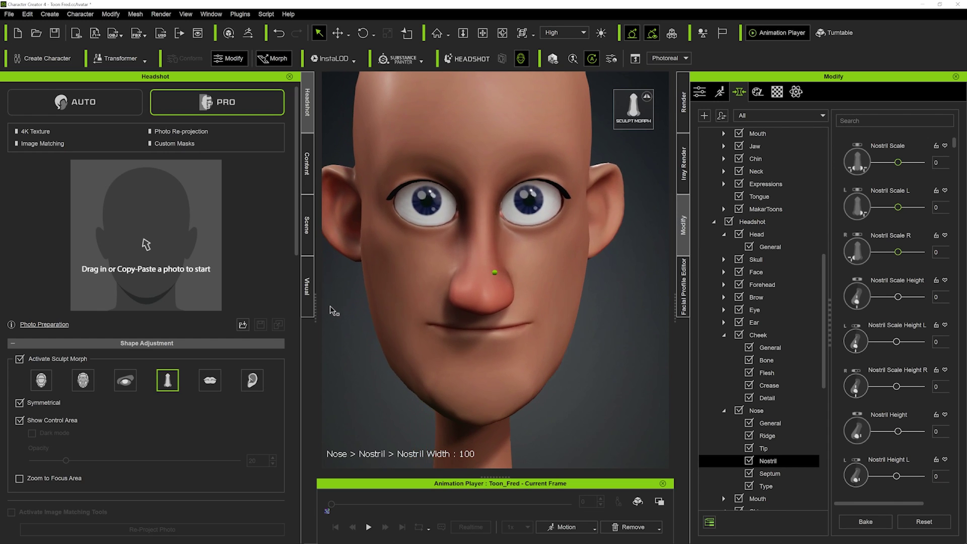
pyautogui.click(874, 522)
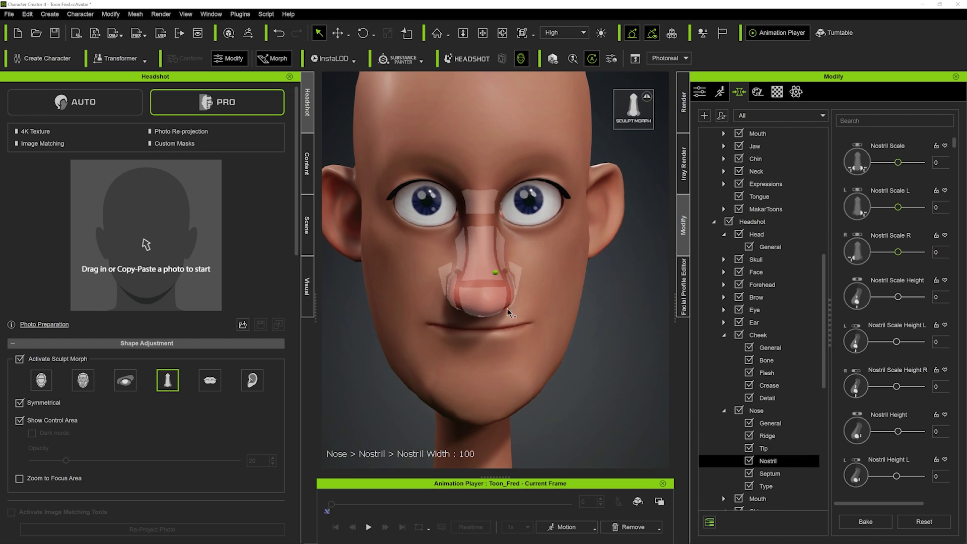
pyautogui.moveTo(513, 284); pyautogui.dragTo(598, 281)
# Lift the nose with Nose Height at 100 and Nose Tip Height at 100, and bake the morphs.
pyautogui.moveTo(531, 302); pyautogui.dragTo(480, 304, button='right')
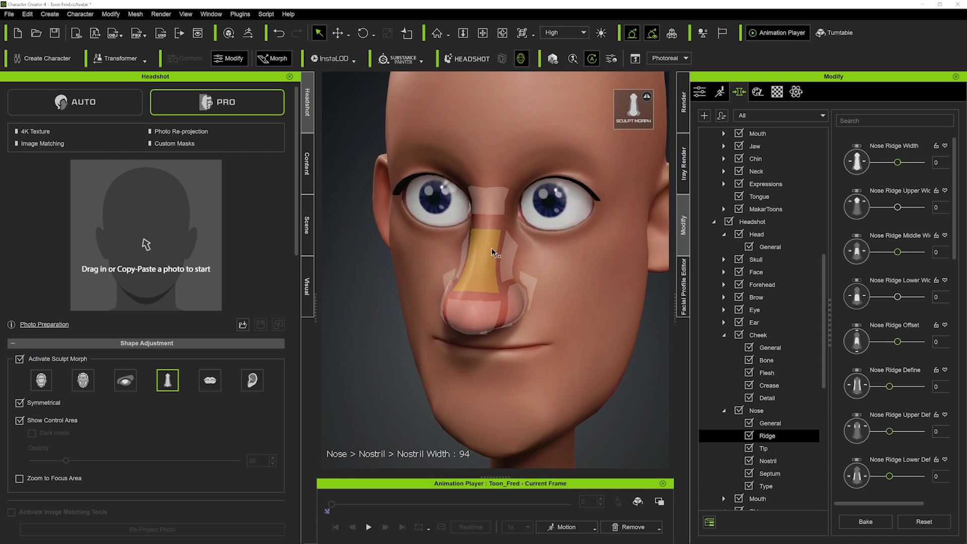
pyautogui.moveTo(496, 252); pyautogui.dragTo(500, 222)
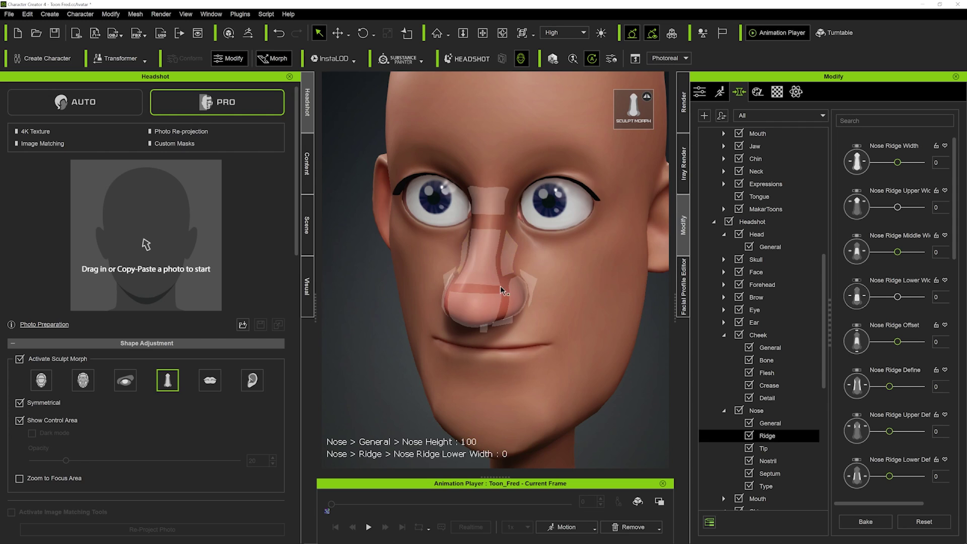
pyautogui.moveTo(470, 300); pyautogui.dragTo(472, 246)
pyautogui.moveTo(474, 232); pyautogui.dragTo(454, 294, button='right')
pyautogui.click(868, 524)
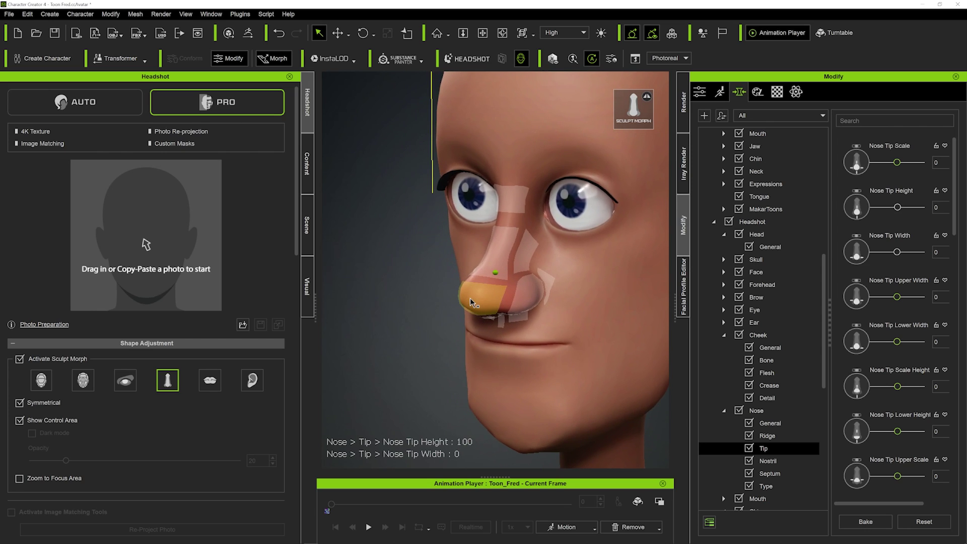
# Raise the nose tip and push it in toward the face with two more morph adjustments, and bake them.
pyautogui.moveTo(470, 298); pyautogui.dragTo(506, 276)
pyautogui.moveTo(507, 276); pyautogui.dragTo(454, 280, button='right')
pyautogui.moveTo(474, 273); pyautogui.dragTo(510, 262)
pyautogui.click(865, 521)
# Set Nose Tip Width to 8 and shorten the nose with two passes of Nose Tip Depth at -100, baking each one.
pyautogui.moveTo(447, 284); pyautogui.dragTo(463, 271)
pyautogui.moveTo(464, 271); pyautogui.dragTo(565, 315, button='right')
pyautogui.moveTo(499, 300)
pyautogui.mouseDown(button='right')
pyautogui.moveTo(531, 300)
pyautogui.moveTo(508, 286)
pyautogui.mouseUp(button='right')
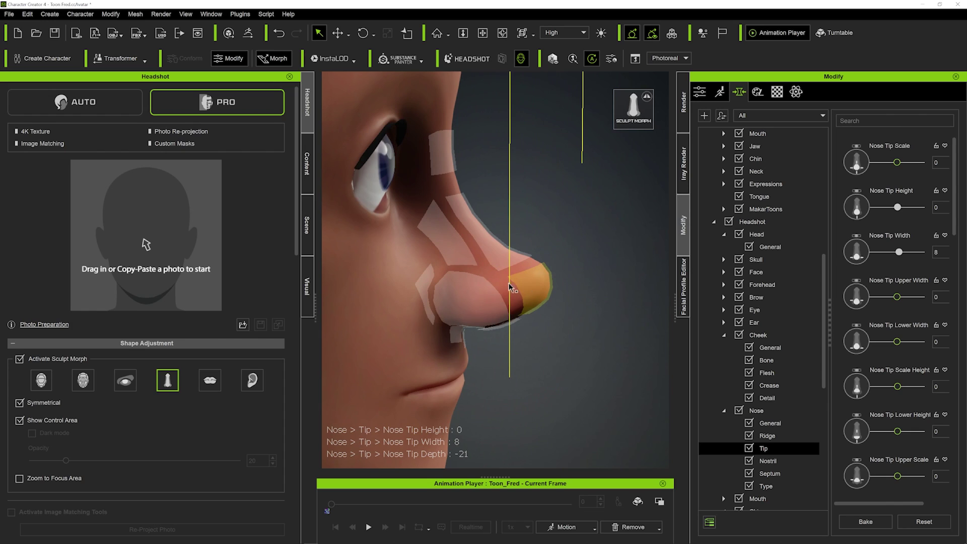
pyautogui.moveTo(527, 284); pyautogui.dragTo(431, 289)
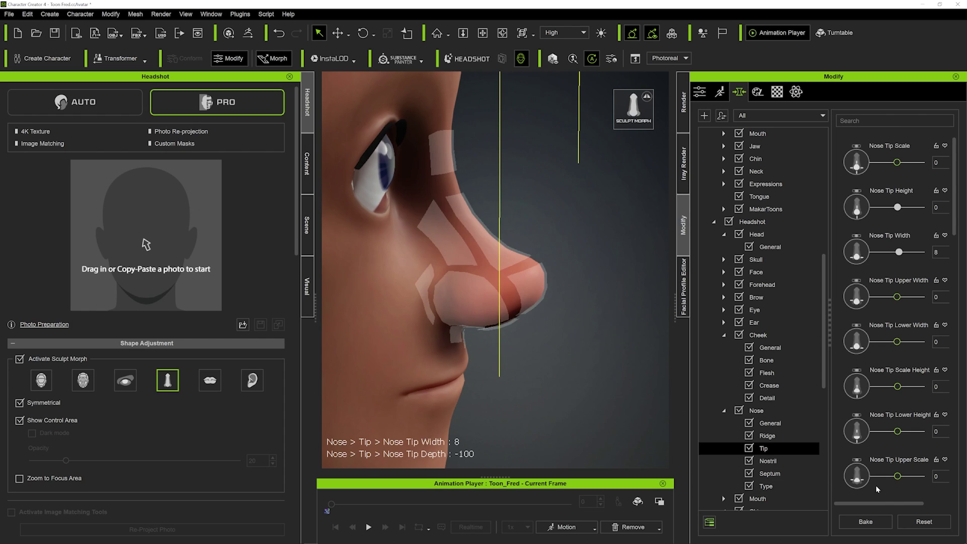
pyautogui.click(866, 522)
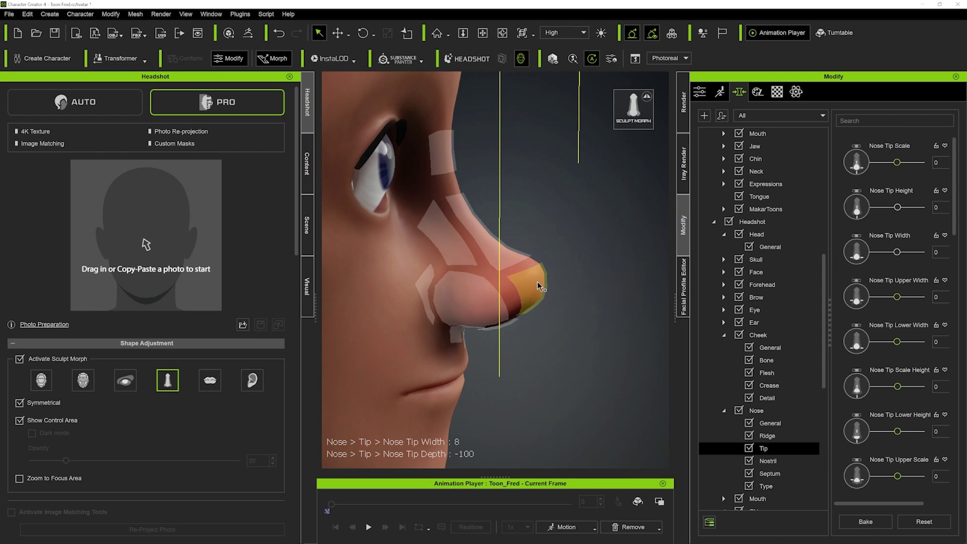
pyautogui.moveTo(538, 284); pyautogui.dragTo(450, 292)
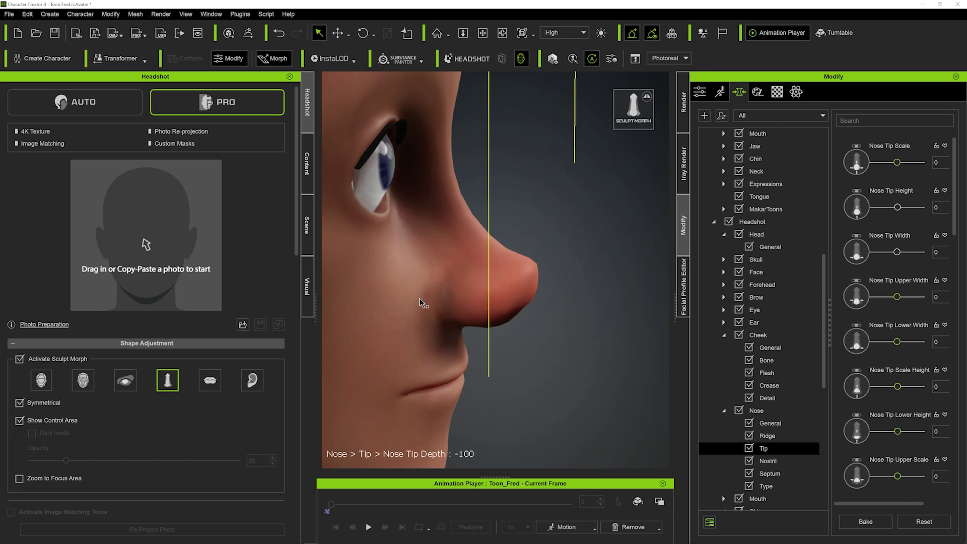
pyautogui.click(865, 521)
# Raise the whole nose by setting Nose Height to 72 from the ridge area.
pyautogui.moveTo(561, 341); pyautogui.dragTo(568, 301, button='right')
pyautogui.scroll(-2, 529, 291)
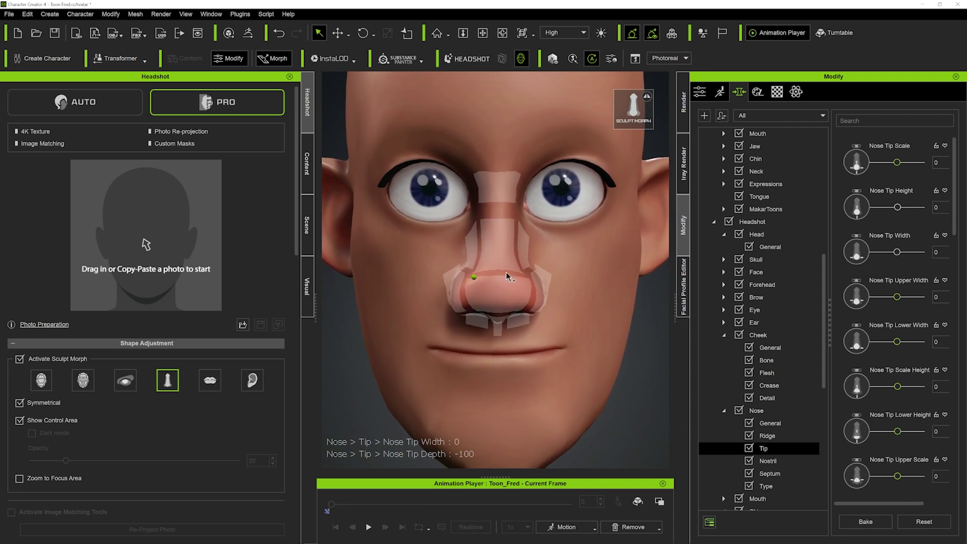
pyautogui.moveTo(505, 249); pyautogui.dragTo(503, 219)
pyautogui.scroll(-4, 574, 393)
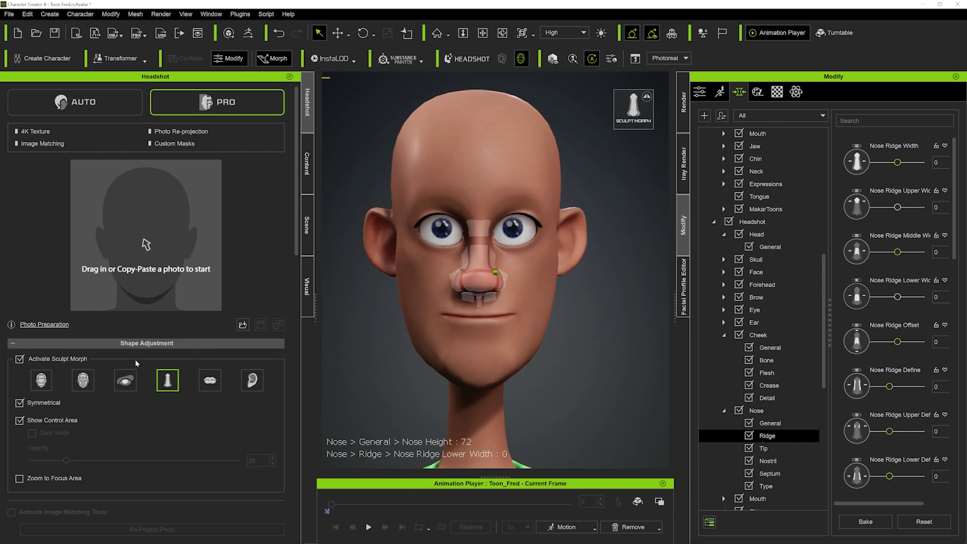
# Switch sculpting to the mouth area and thicken the upper lip by setting Lip Upper Scale to 100.
pyautogui.click(210, 382)
pyautogui.scroll(5, 458, 348)
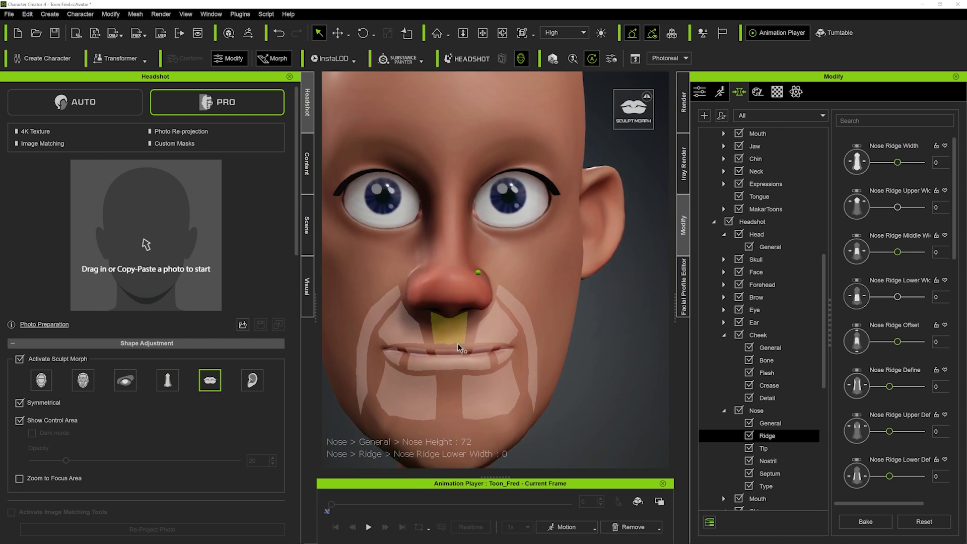
pyautogui.moveTo(466, 364); pyautogui.dragTo(473, 543)
pyautogui.moveTo(476, 351); pyautogui.dragTo(475, 276)
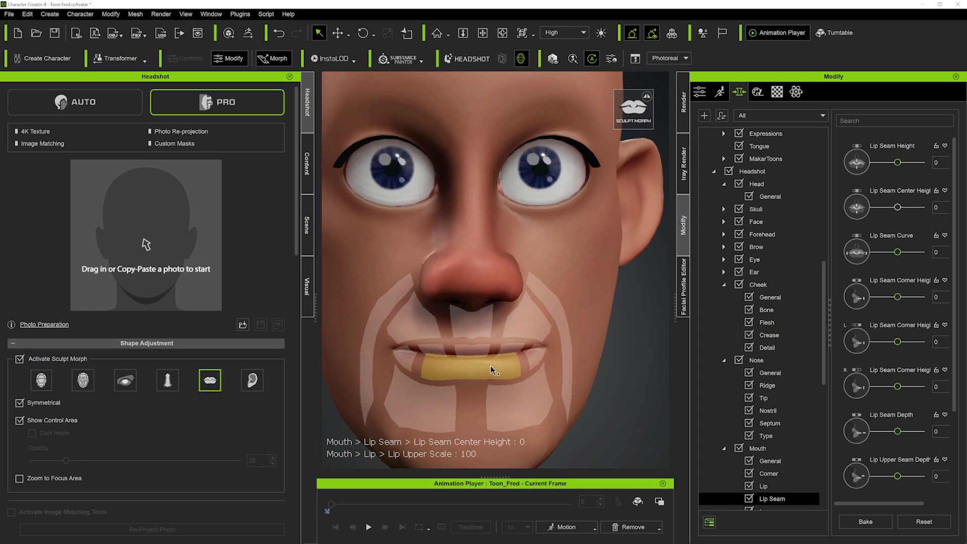
# Thicken the lower lip in two sculpting passes, baking the morphs after the first pass.
pyautogui.moveTo(491, 367); pyautogui.dragTo(484, 431)
pyautogui.moveTo(534, 337); pyautogui.dragTo(556, 330, button='middle')
pyautogui.click(865, 522)
pyautogui.moveTo(495, 379); pyautogui.dragTo(479, 542)
# Narrow the mouth by setting Mouth Width to -95, and turn off Sculpt Morph.
pyautogui.moveTo(558, 343); pyautogui.dragTo(533, 344)
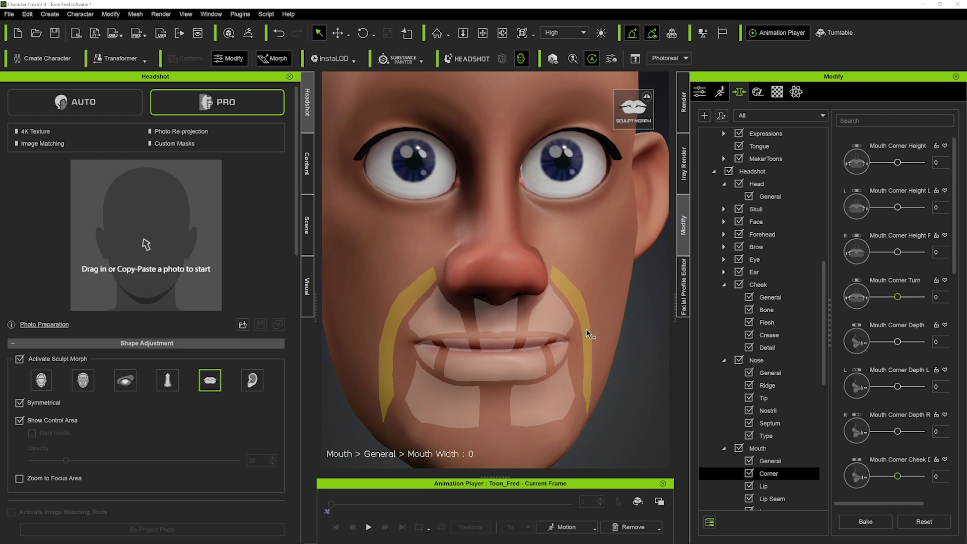
pyautogui.moveTo(586, 329); pyautogui.dragTo(553, 330)
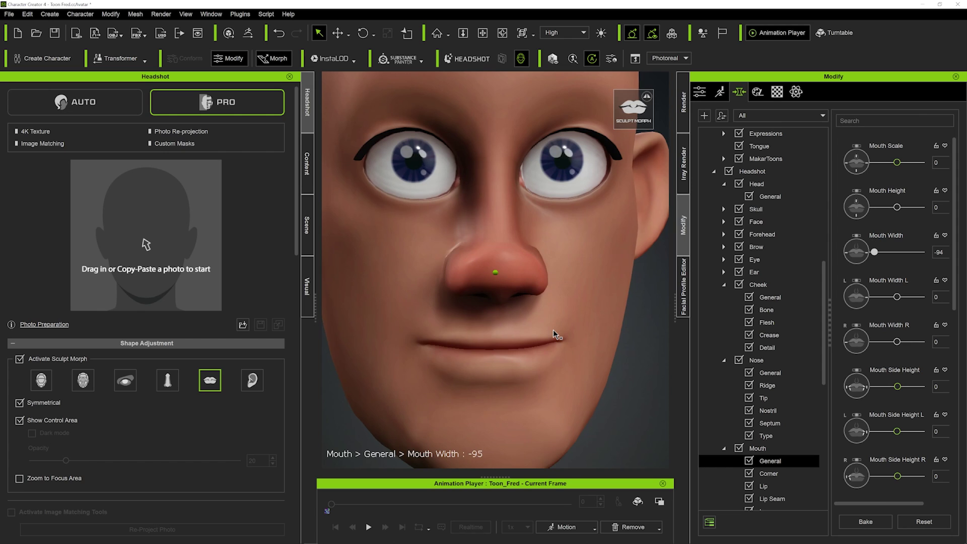
pyautogui.scroll(-6, 553, 329)
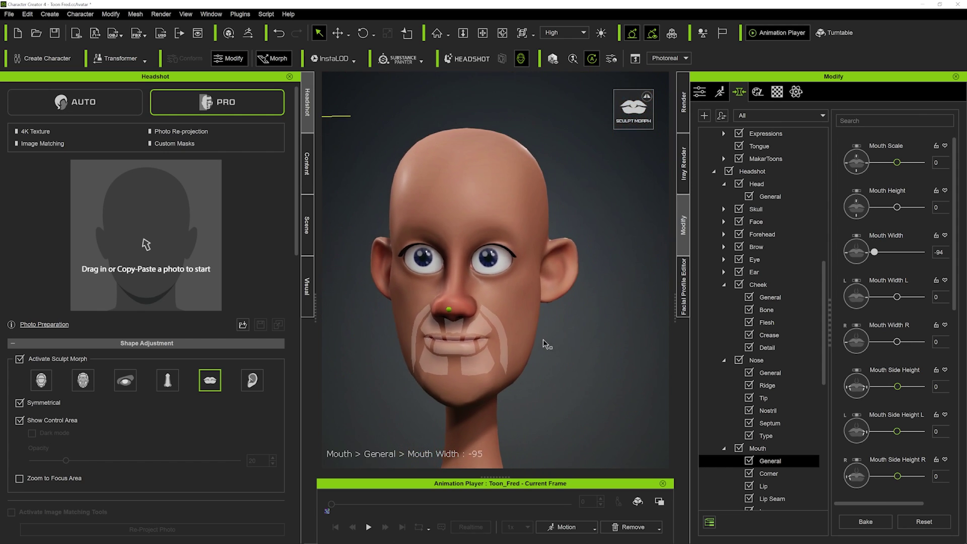
pyautogui.press('f')
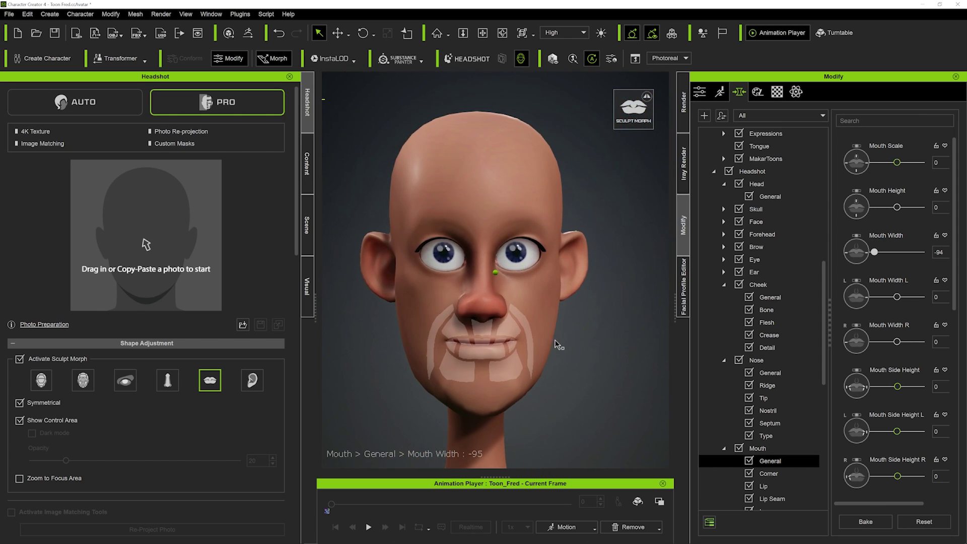
pyautogui.click(270, 59)
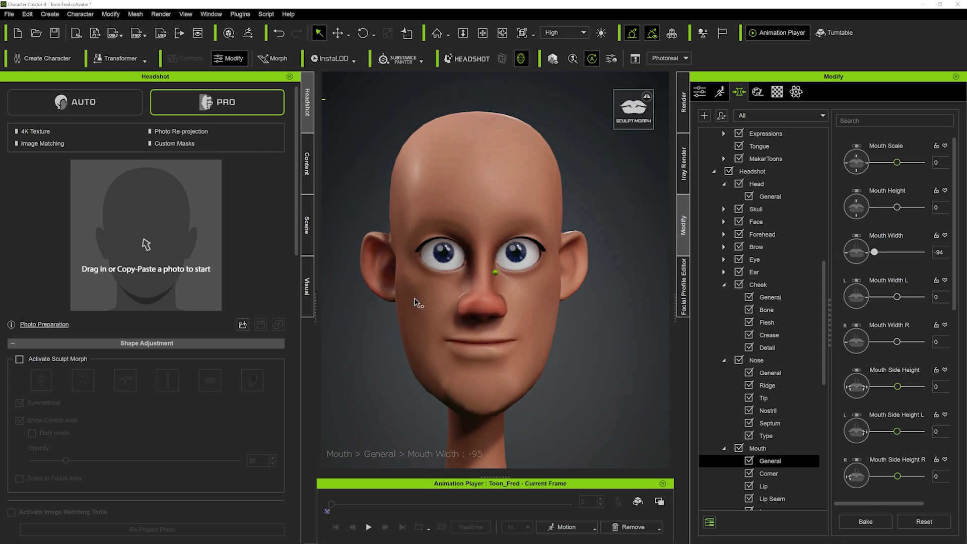
pyautogui.moveTo(585, 462)
pyautogui.mouseDown(button='right')
pyautogui.moveTo(598, 434)
pyautogui.moveTo(581, 424)
pyautogui.mouseUp(button='right')
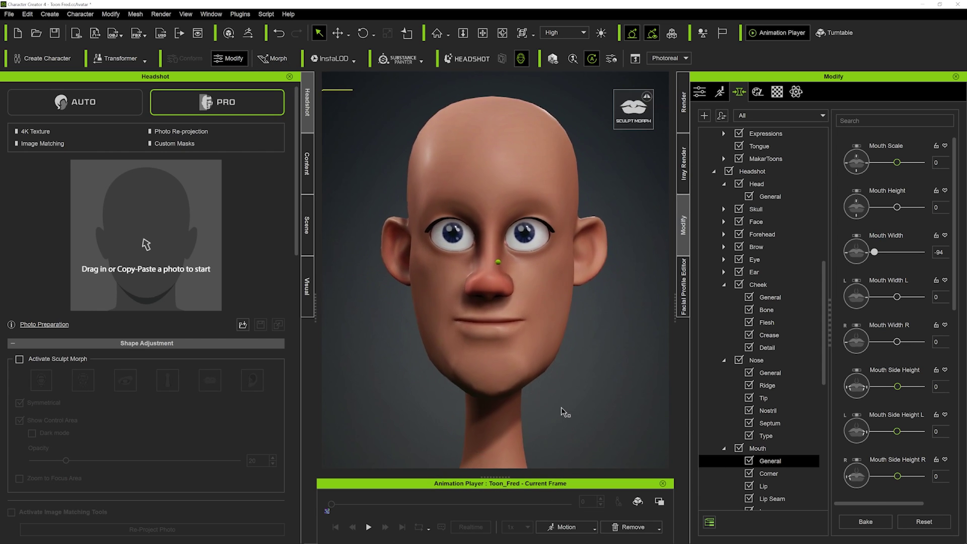
# Search the content packs for "hair" and apply Toon Hair A from the MakarToons - The Dudes pack.
pyautogui.click(306, 170)
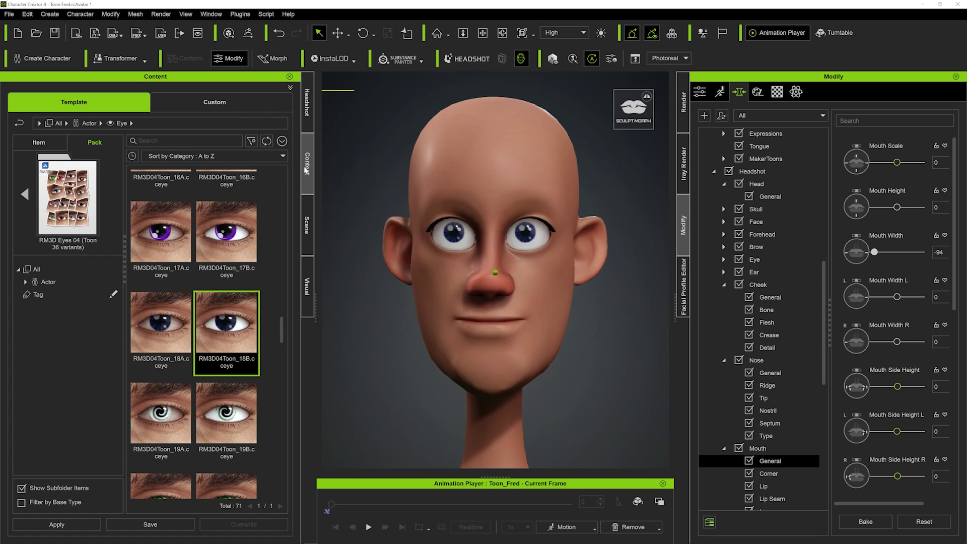
pyautogui.click(24, 196)
pyautogui.click(198, 142)
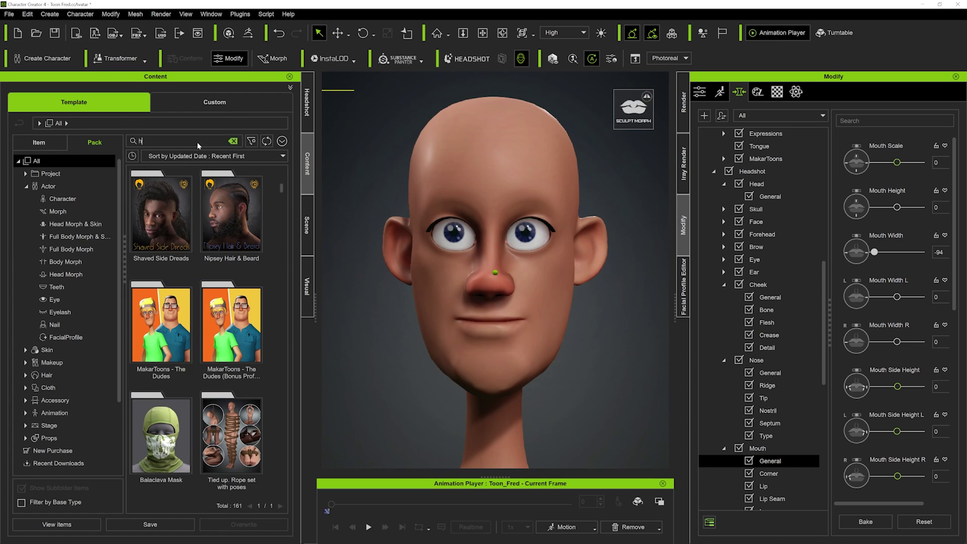
pyautogui.write('hair')
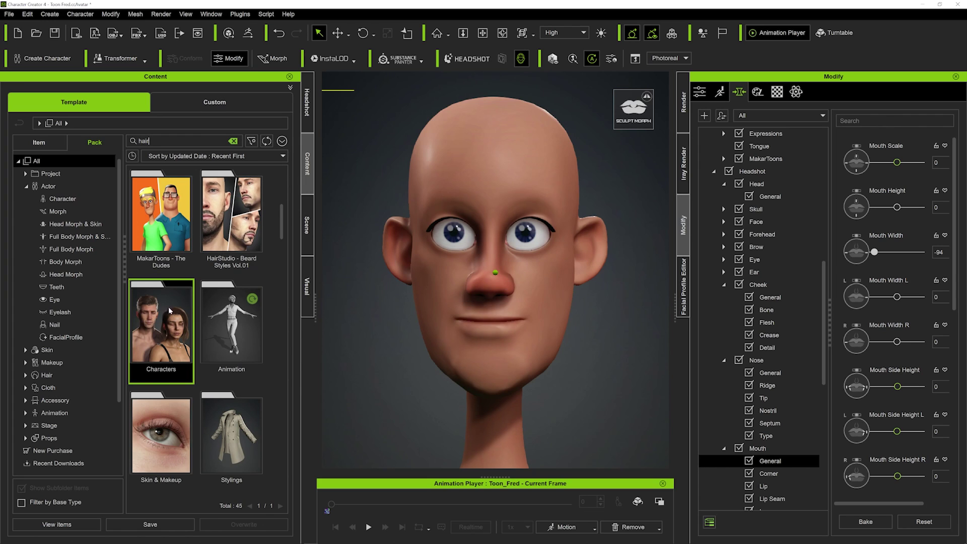
pyautogui.doubleClick(176, 246)
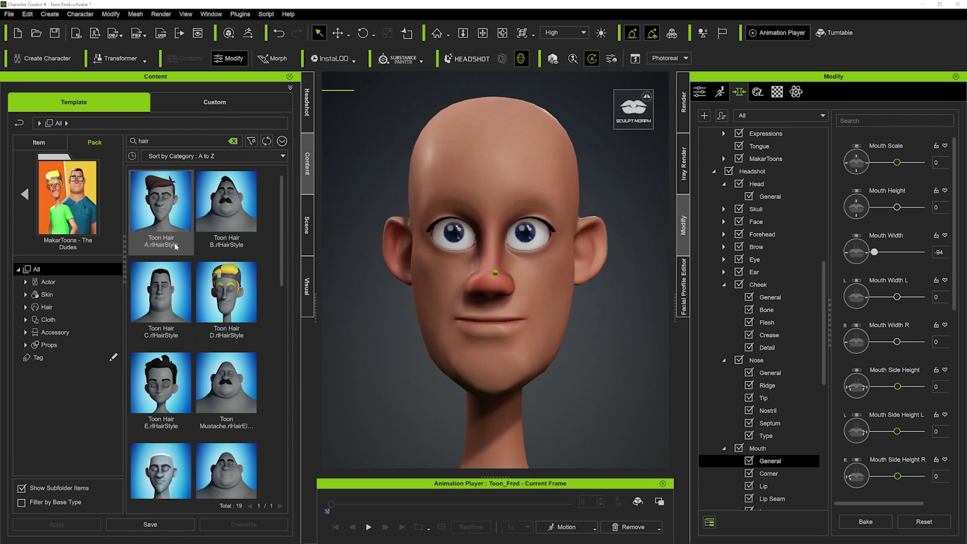
pyautogui.click(161, 206)
pyautogui.doubleClick(162, 206)
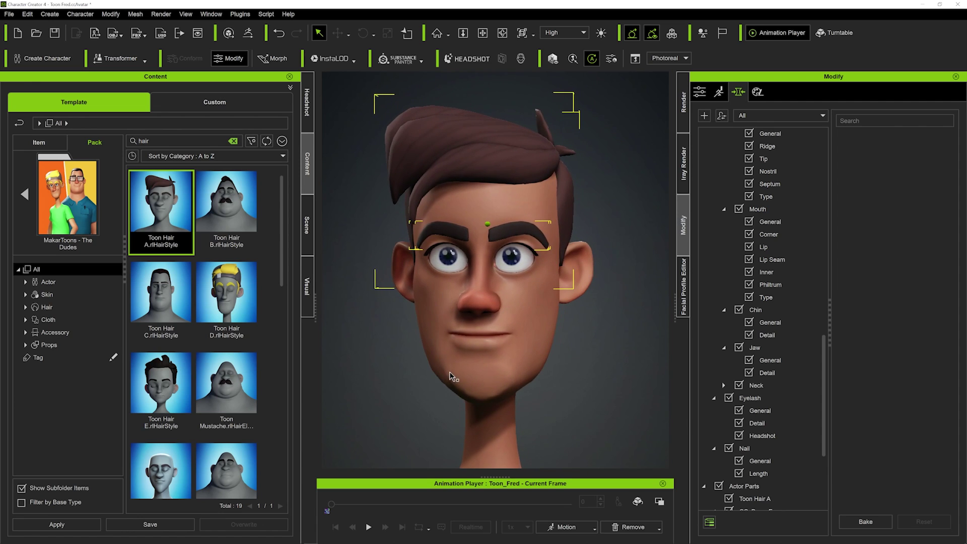
pyautogui.scroll(-3, 461, 378)
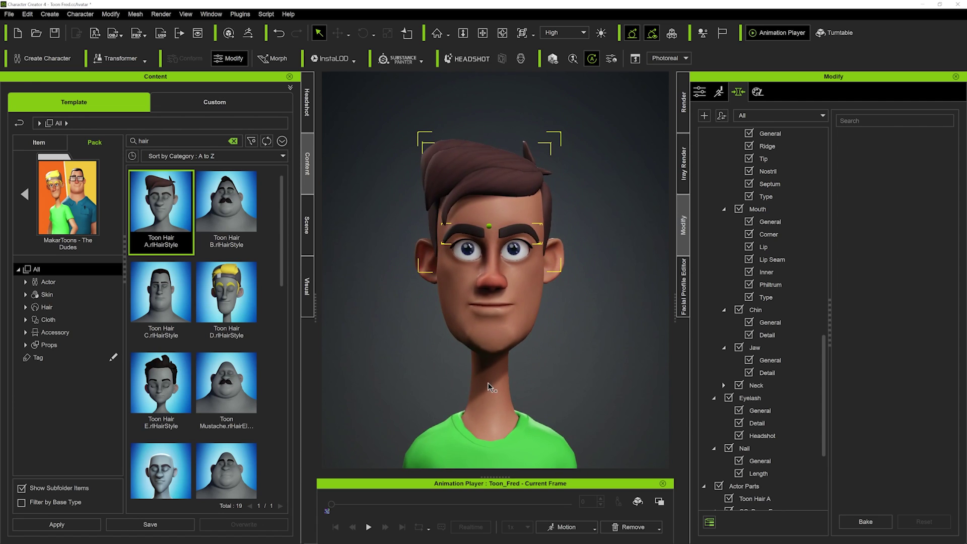
# Apply the 02_Style_Short_Beard from the HairStudio - Beard Styles Vol.01 pack and clear the selection.
pyautogui.click(23, 197)
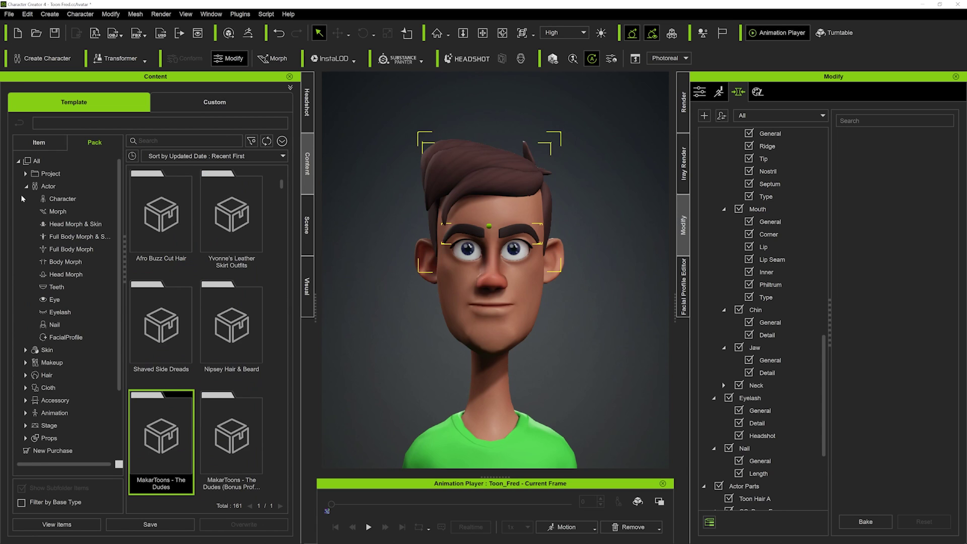
pyautogui.scroll(-2, 222, 372)
pyautogui.scroll(-5, 221, 371)
pyautogui.doubleClick(163, 375)
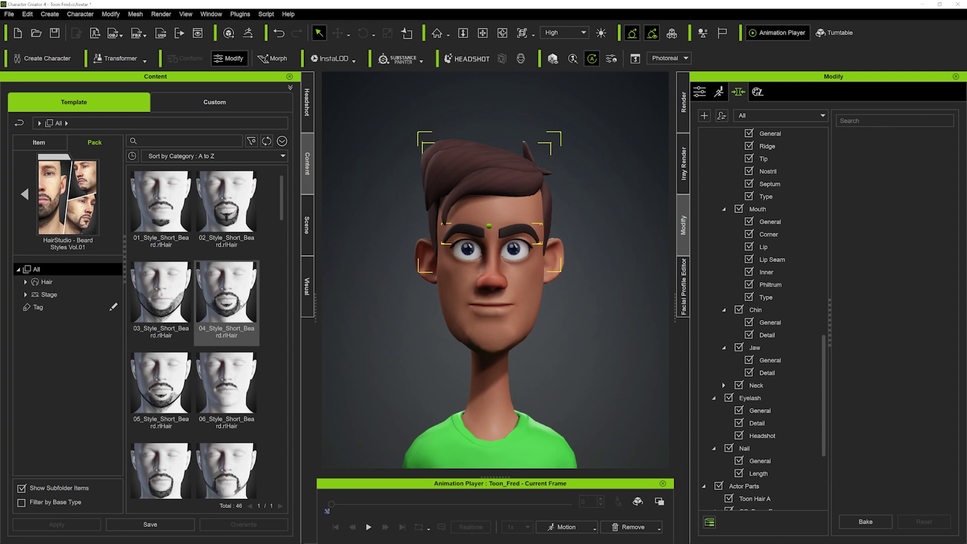
pyautogui.doubleClick(227, 215)
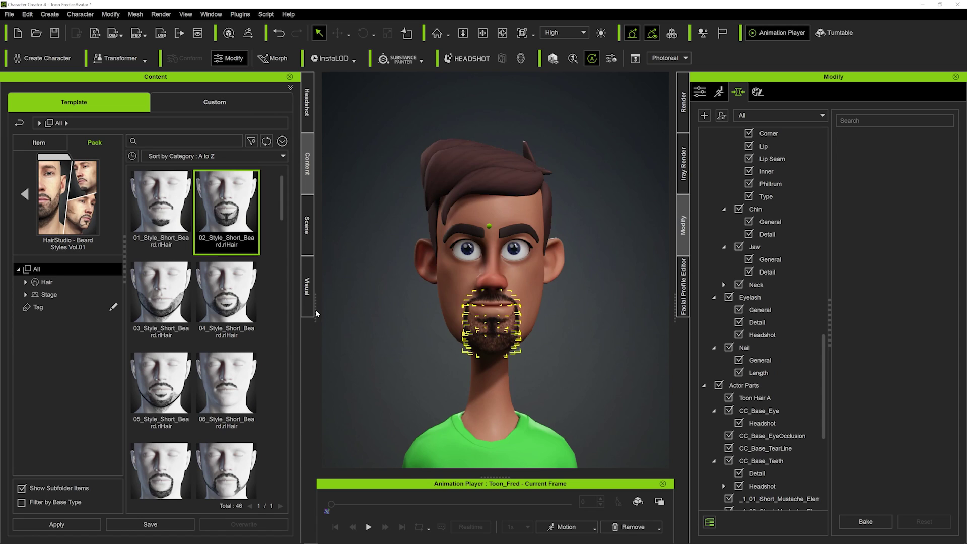
pyautogui.scroll(3, 450, 346)
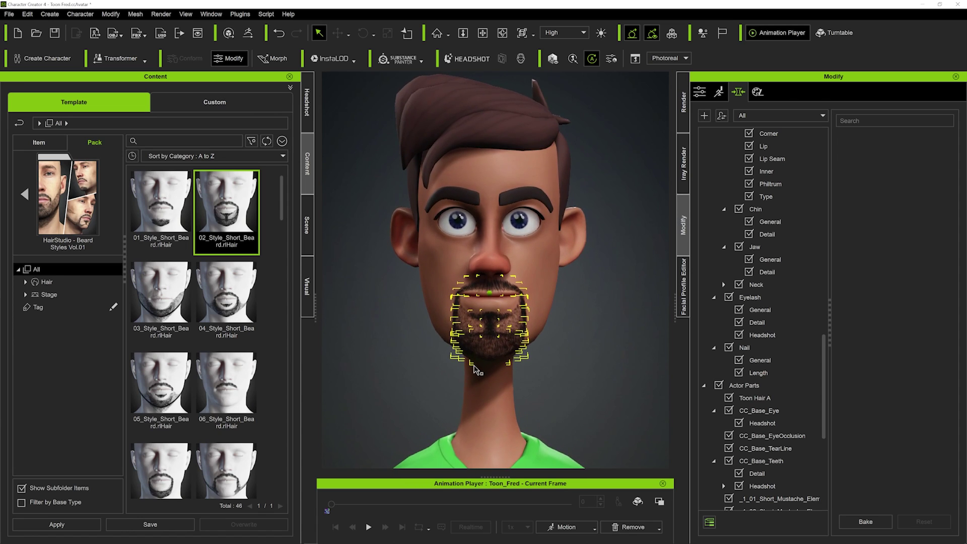
pyautogui.scroll(-1, 474, 366)
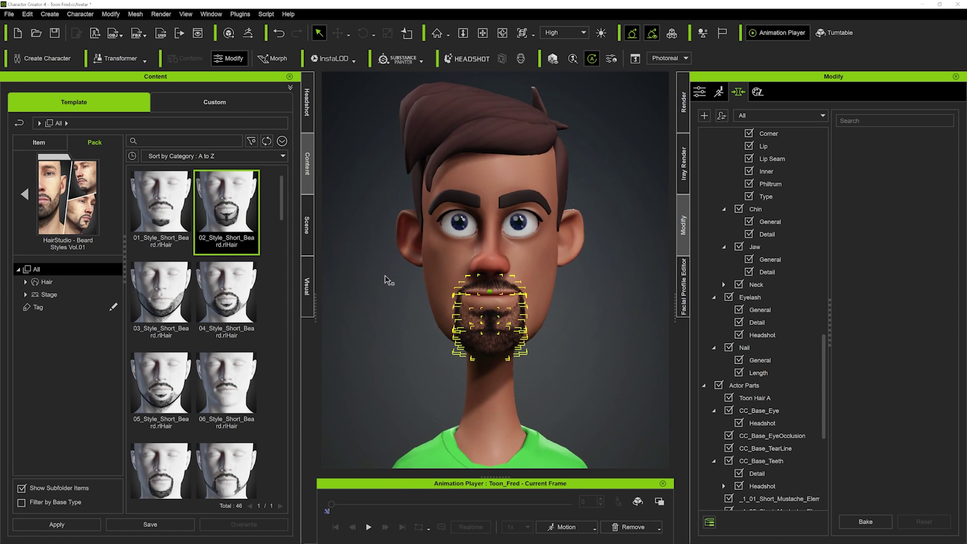
pyautogui.click(388, 281)
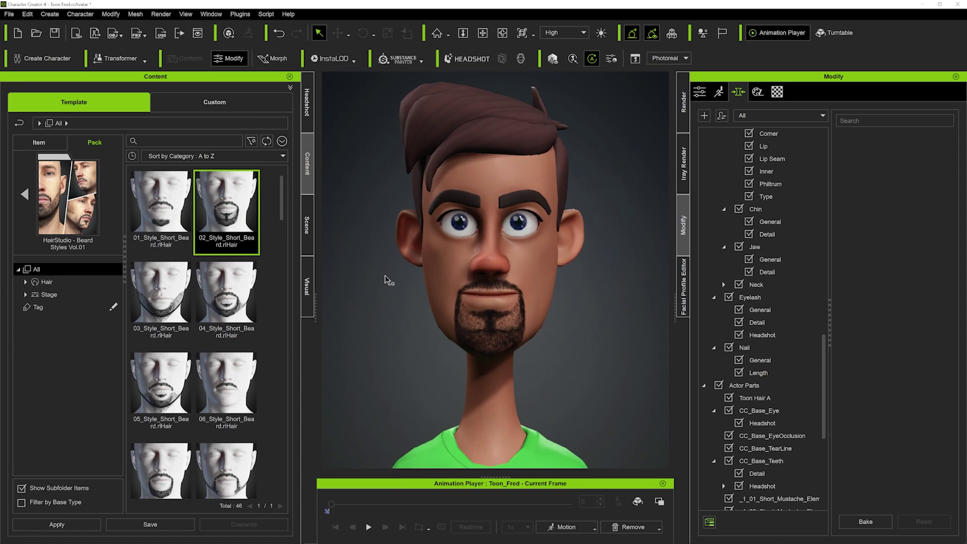